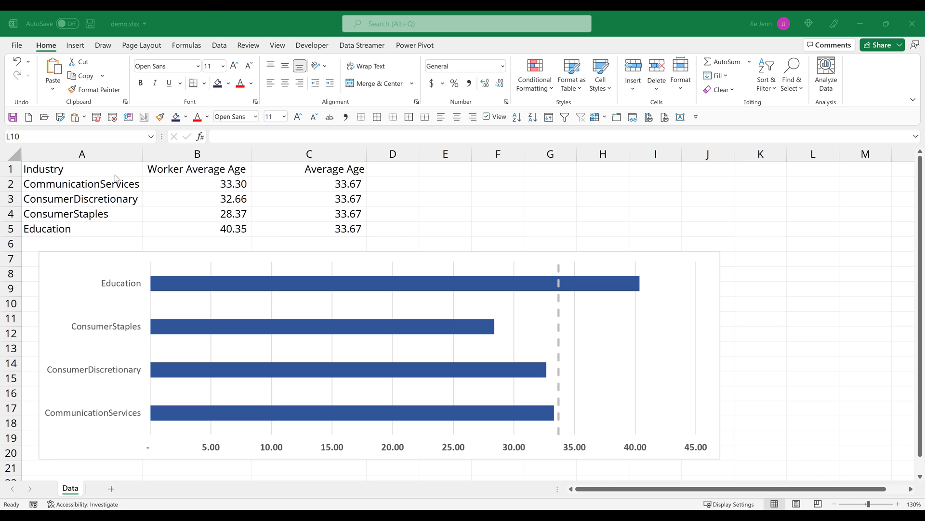
Select parts of the age table: the whole table, the age values and the industry names.
left_click_drag(91, 172, 341, 230)
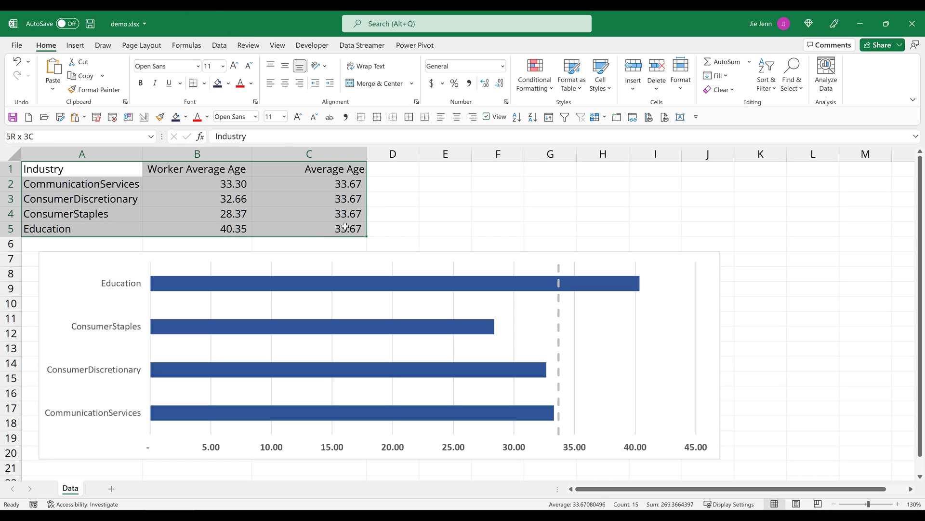
left_click(217, 198)
left_click_drag(213, 168, 213, 230)
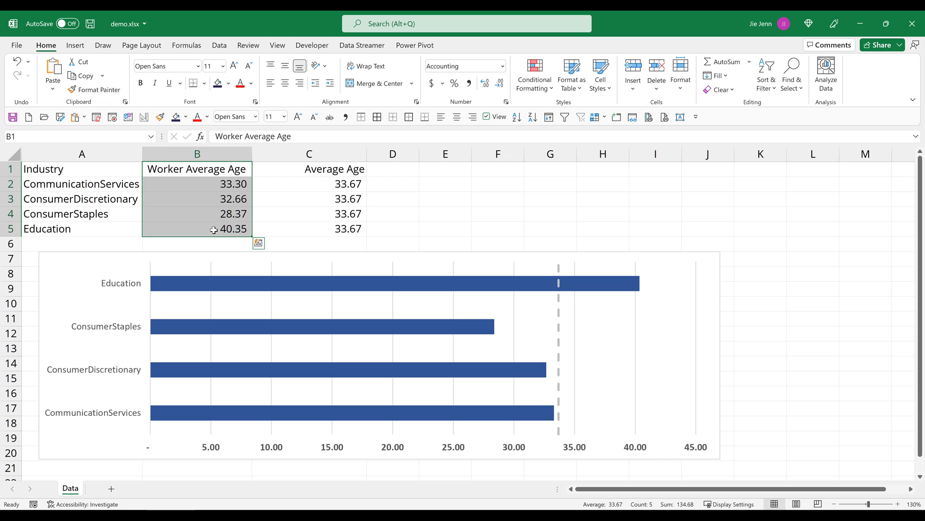
left_click(222, 169)
left_click_drag(114, 165, 210, 227)
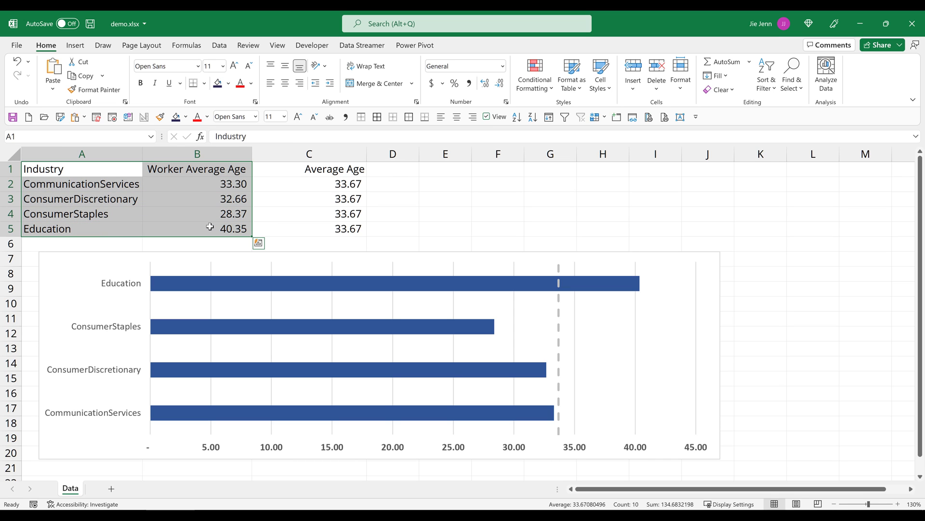
left_click_drag(60, 183, 65, 226)
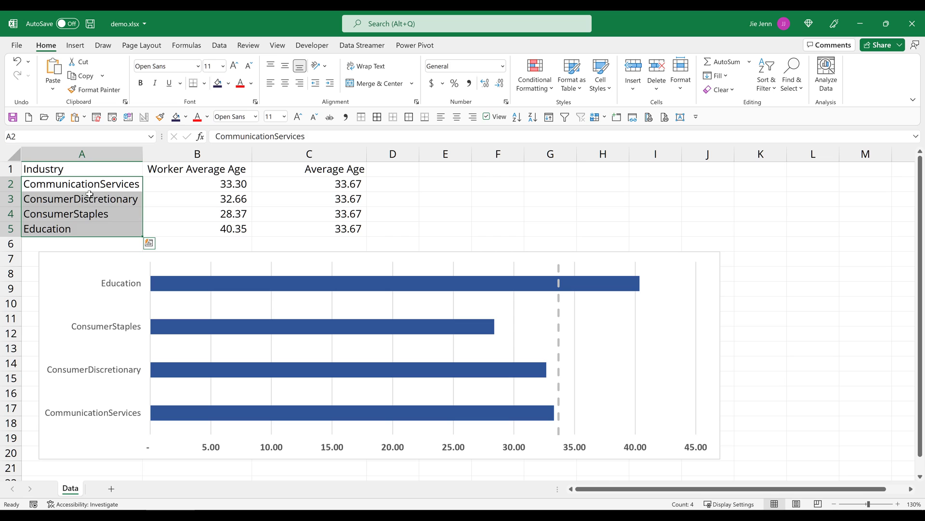
left_click(156, 194)
Check the Average Age column and the AVERAGE formula in C2 over the ages B2:B5.
left_click(315, 171)
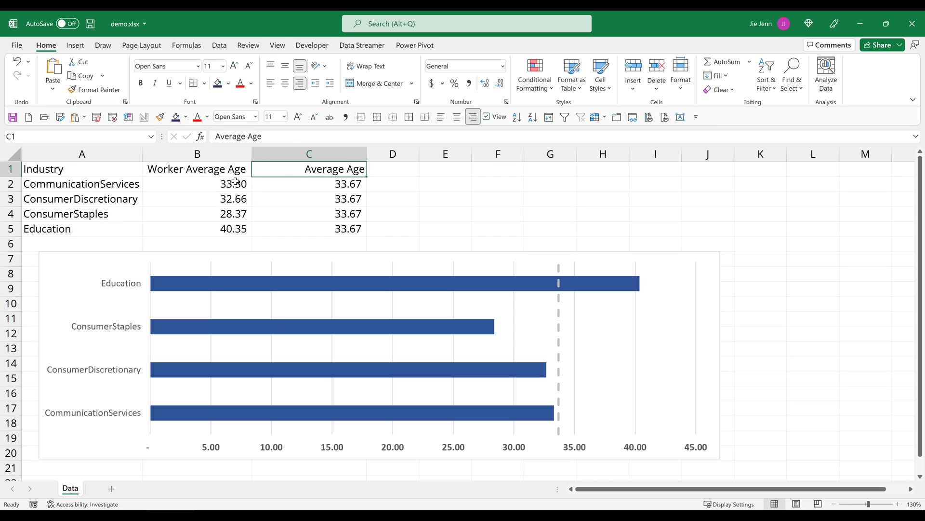
left_click_drag(235, 181, 228, 227)
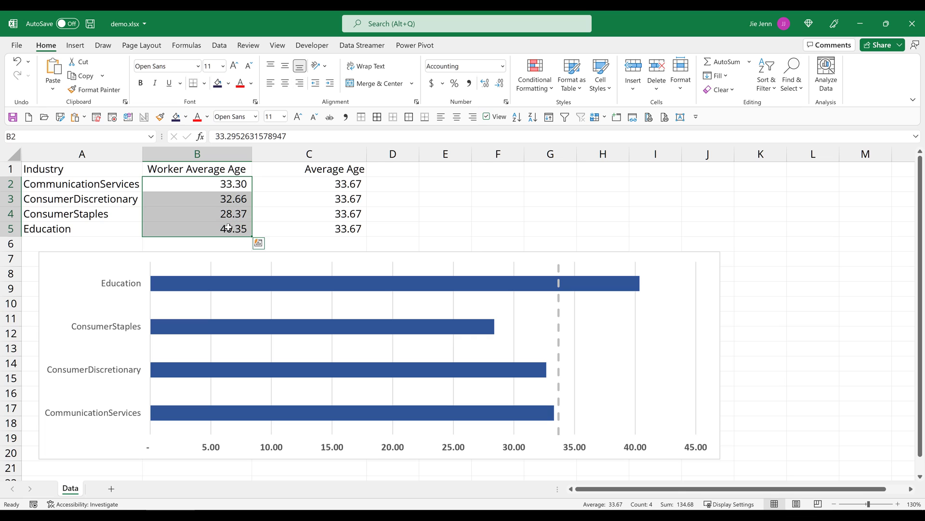
left_click(348, 186)
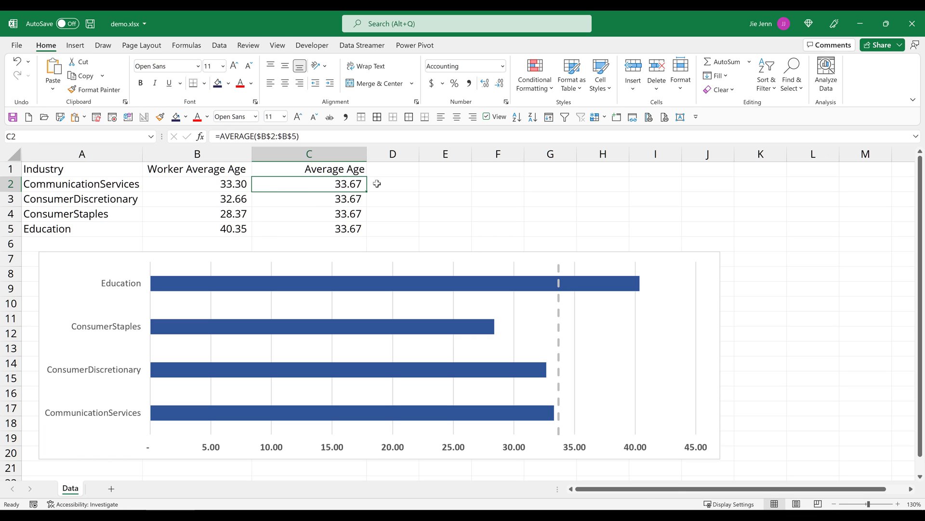
left_click_drag(232, 186, 231, 223)
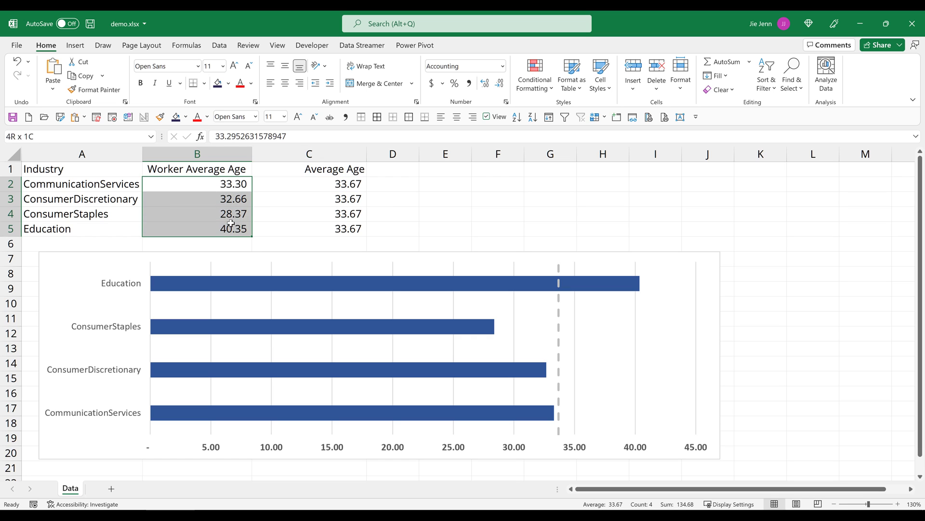
left_click(473, 200)
Inspect the existing chart's bars to see which age values feed them.
left_click(431, 253)
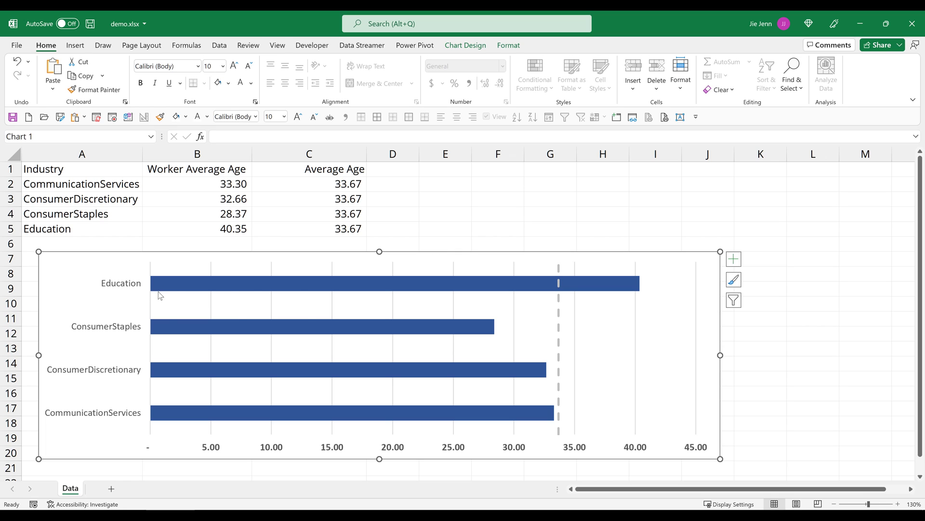
left_click(225, 286)
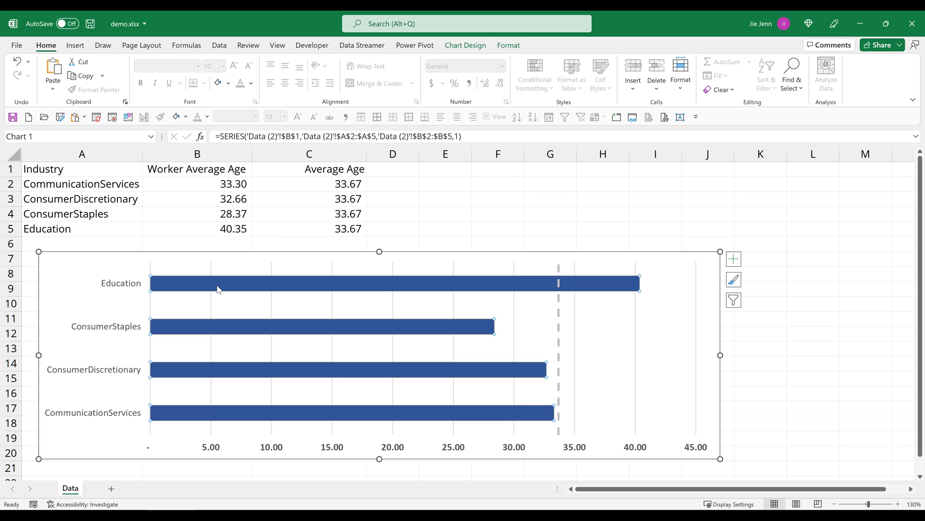
left_click_drag(190, 183, 196, 230)
key("Escape")
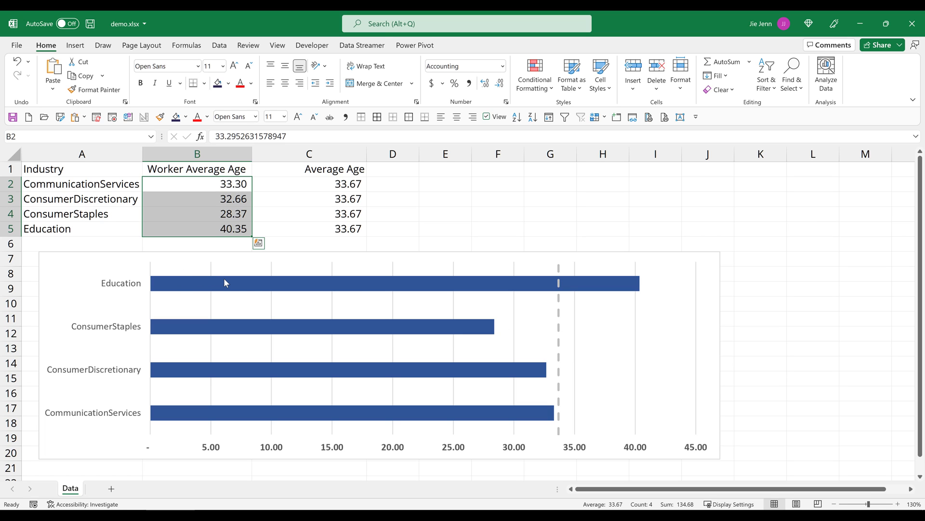
Delete the existing bar chart from the sheet.
mouse_move(224, 283)
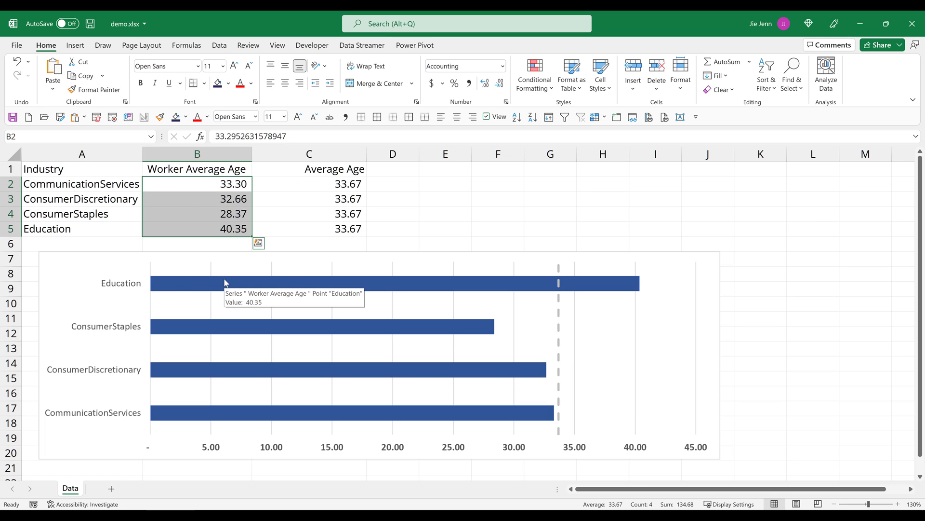
left_click(655, 323)
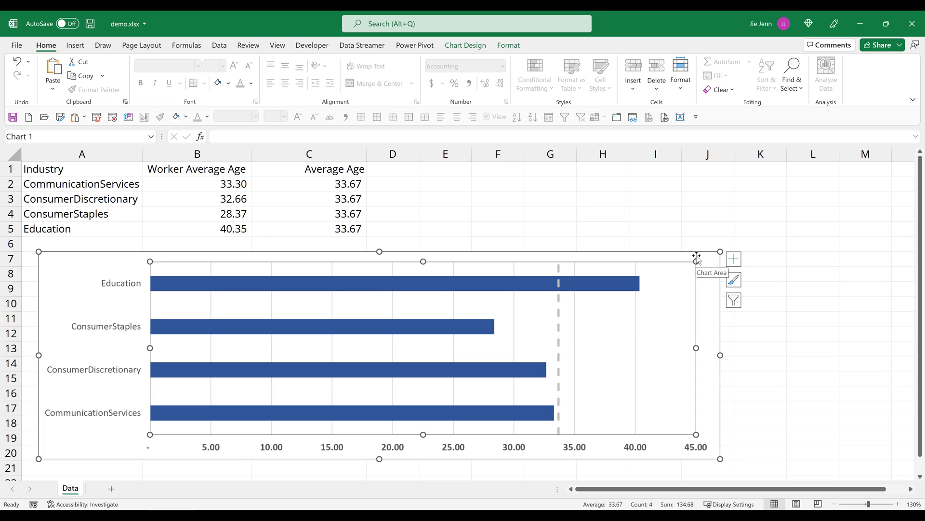
key("Delete")
Insert a clustered horizontal bar chart of industries and ages A1:B5.
left_click(655, 260)
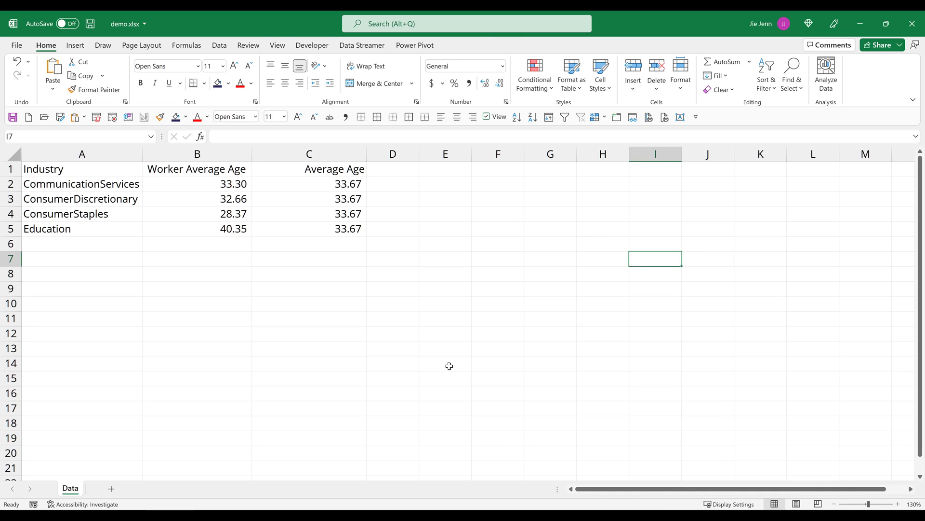
left_click(449, 366)
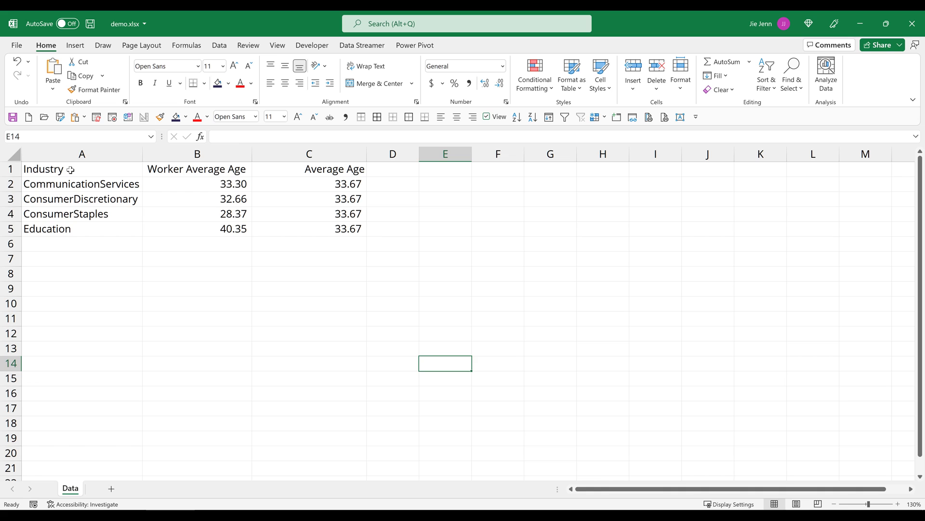
left_click_drag(70, 170, 186, 231)
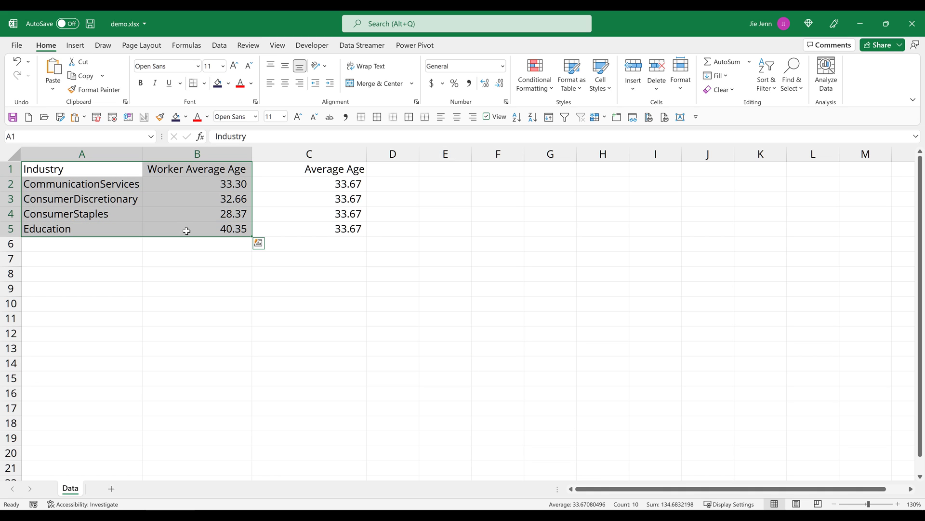
left_click(75, 46)
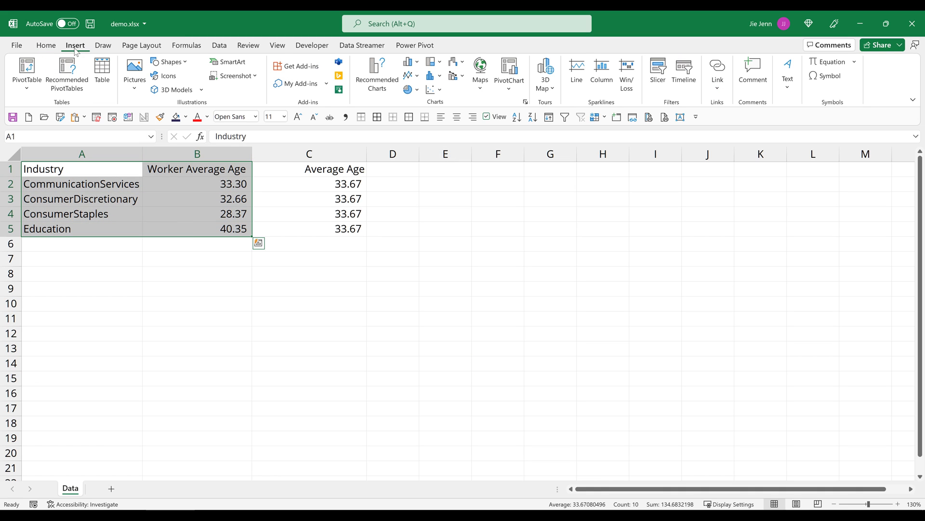
left_click(411, 62)
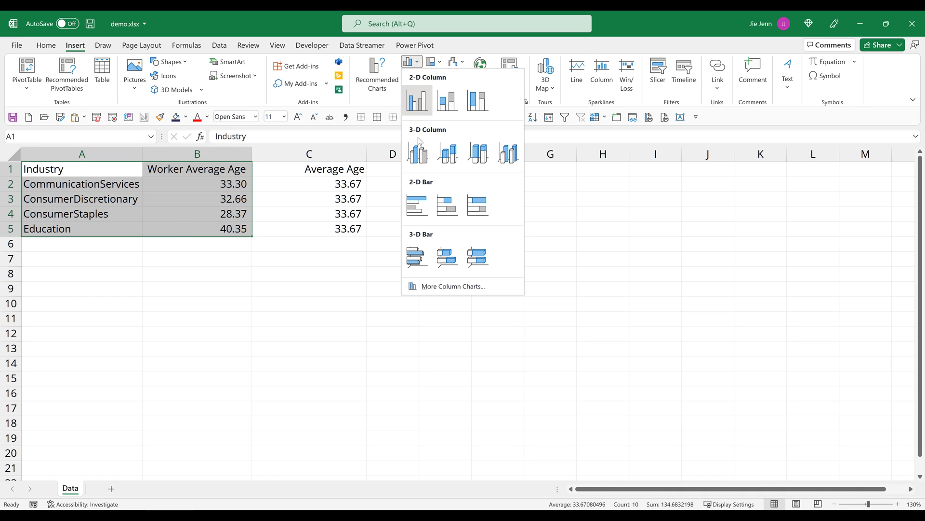
left_click(417, 211)
Delete the chart title, widen the chart, and place it beneath the table.
left_click_drag(409, 227, 237, 250)
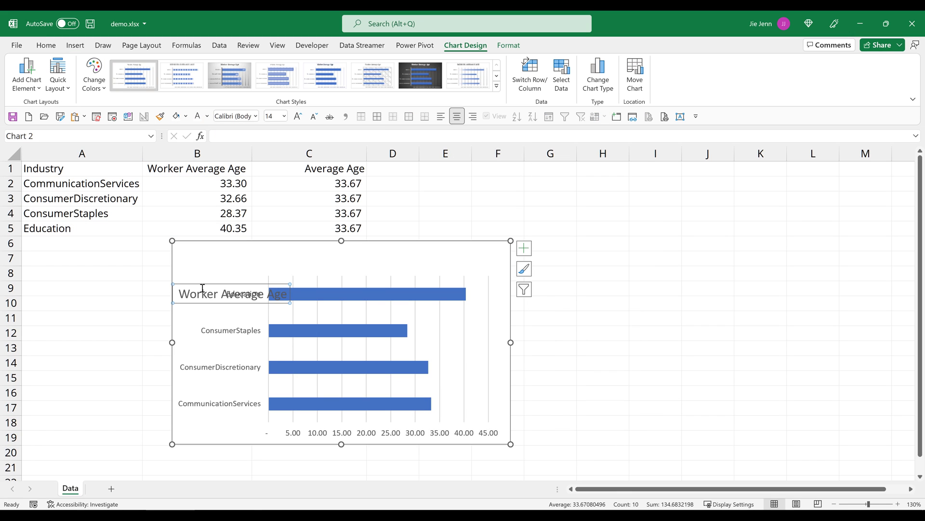
key("Delete")
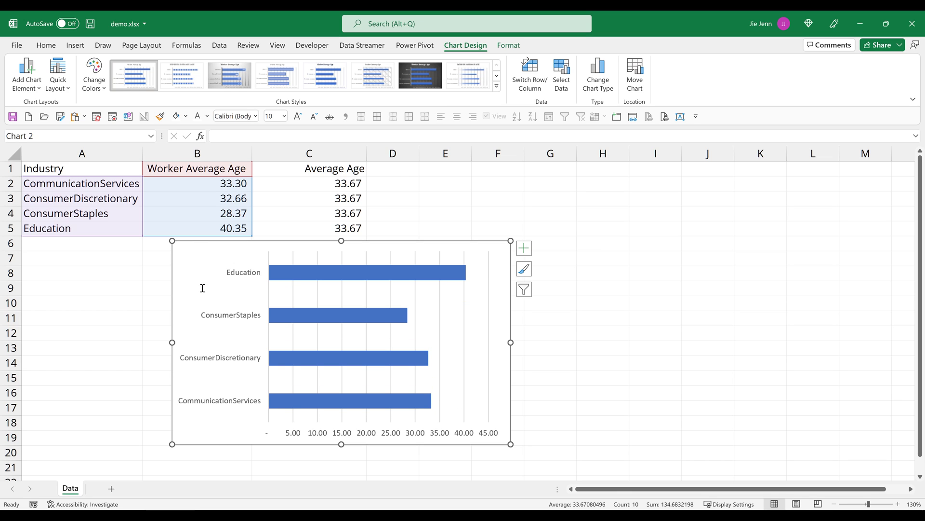
left_click_drag(511, 343, 795, 347)
left_click_drag(759, 244, 641, 267)
left_click(589, 181)
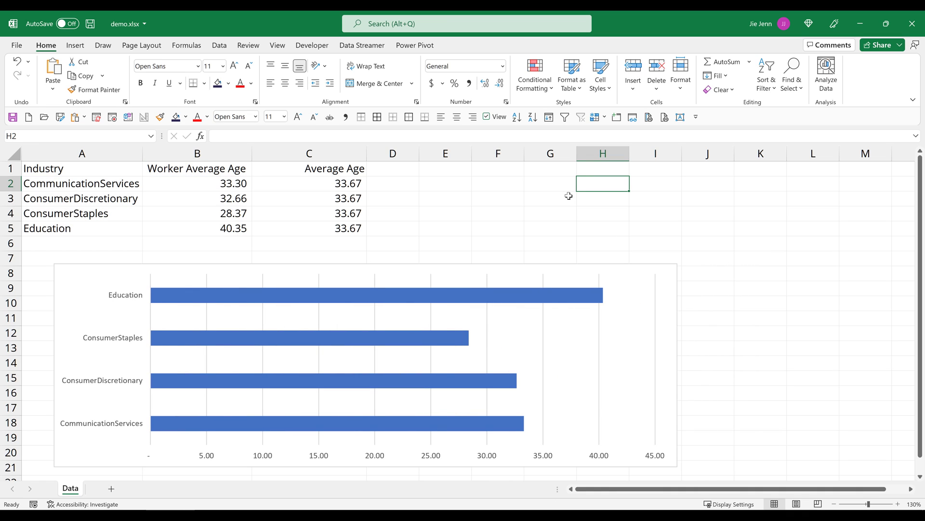
Add the headers 'x' in F1 and 'height' in G1.
left_click(519, 170)
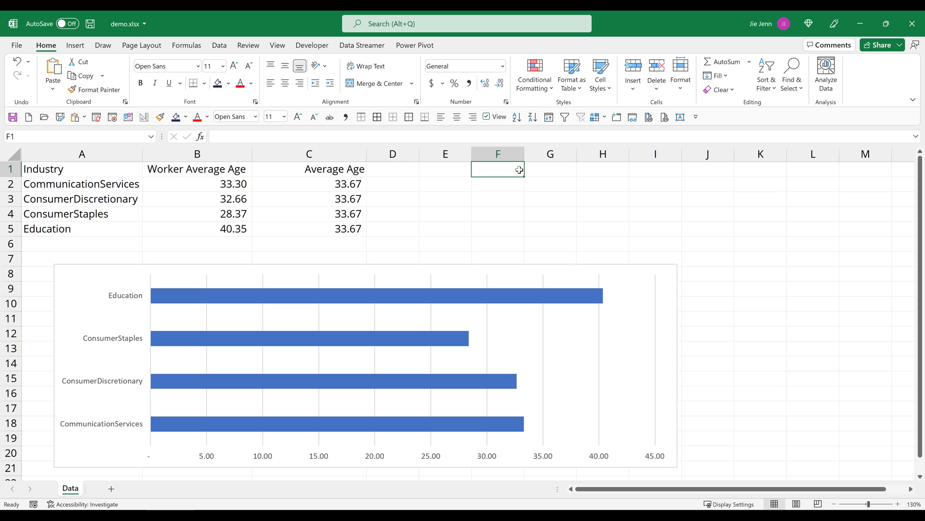
type("=")
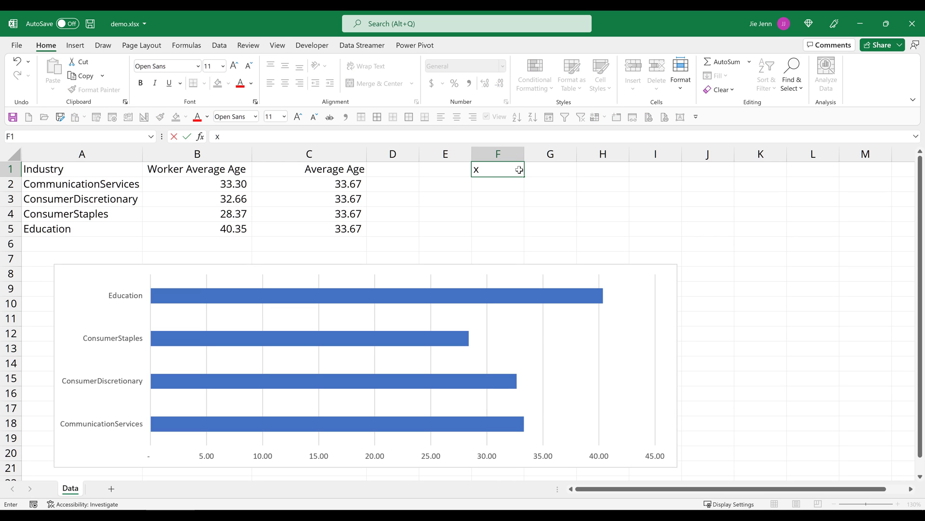
left_click(551, 171)
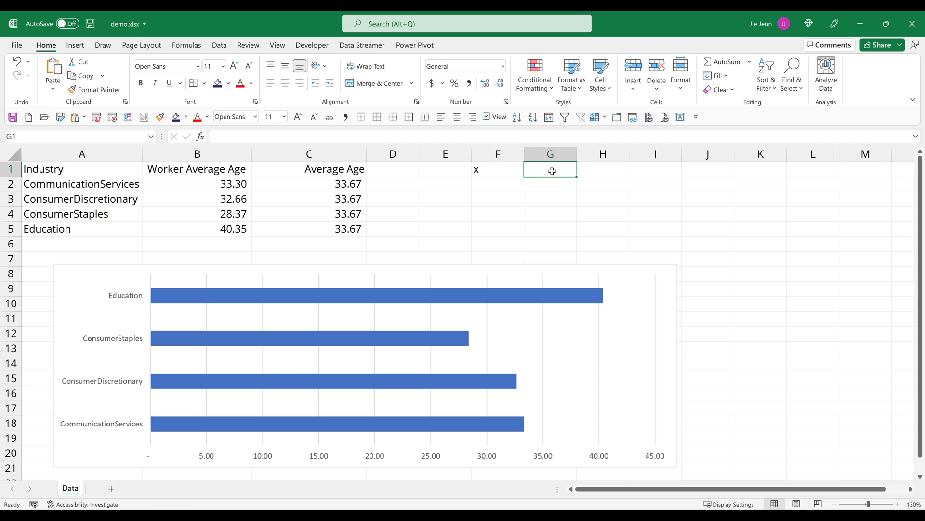
type("height")
key("Return")
key("Left")
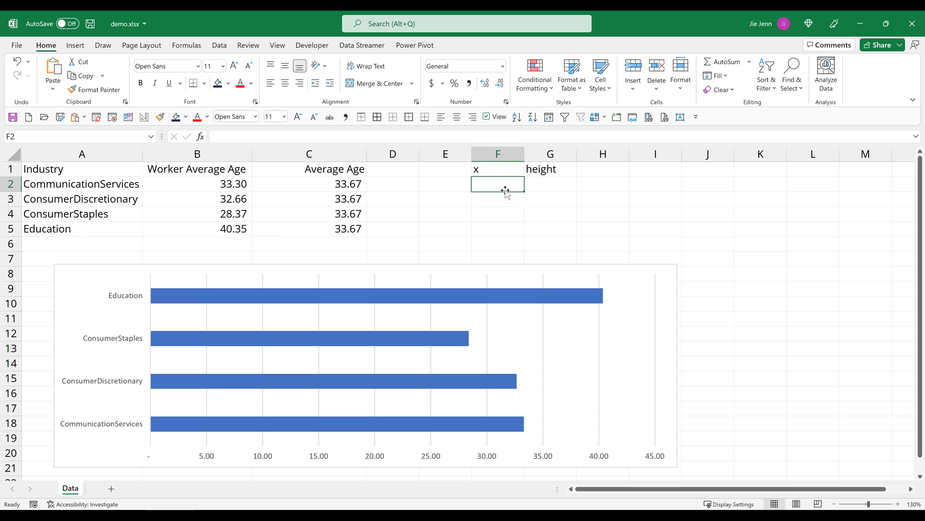
Enter =$C$2 in F2 and fill it down to F3, so both show 33.67.
type("=")
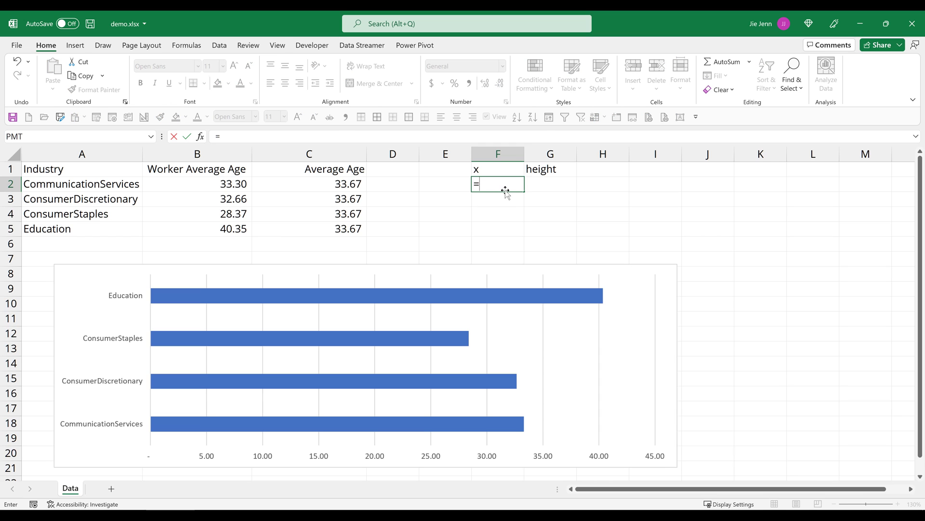
left_click(332, 187)
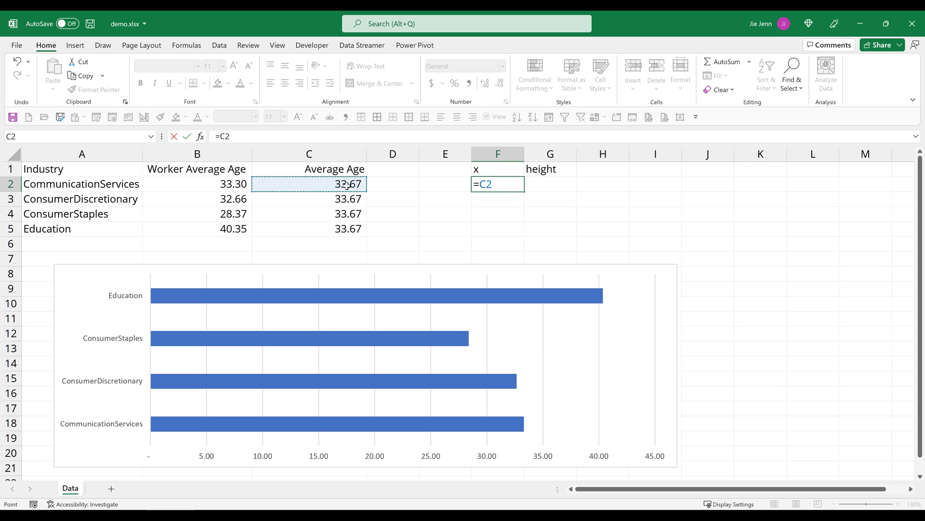
key("F4")
key("Return")
left_click_drag(494, 184, 499, 199)
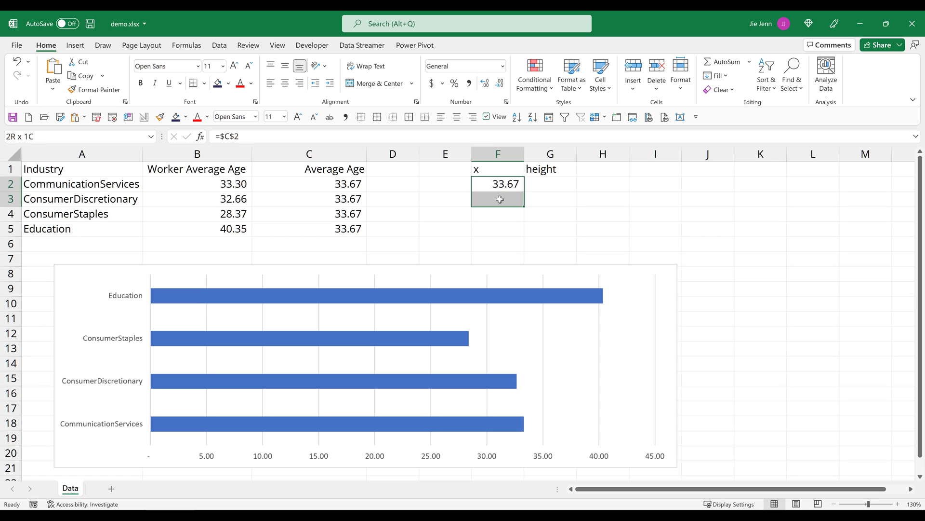
key("ctrl+d")
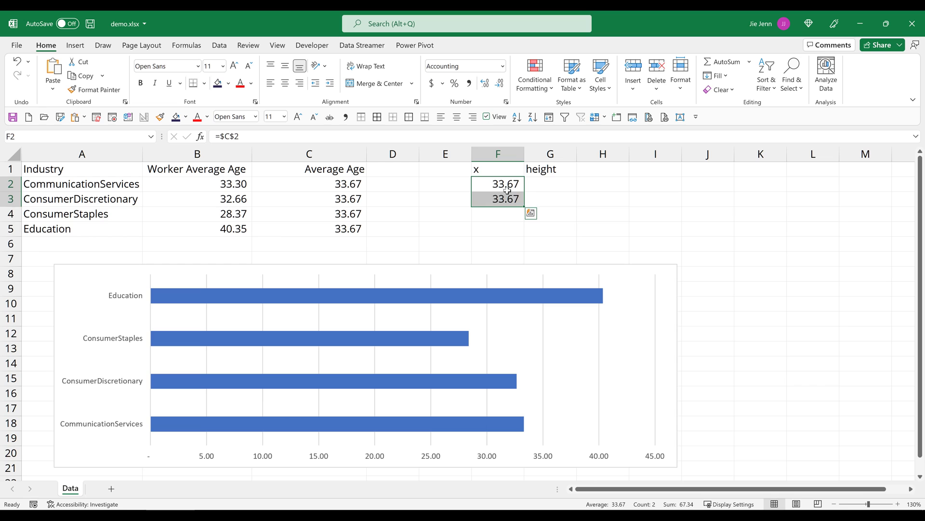
left_click(507, 189)
left_click(506, 198)
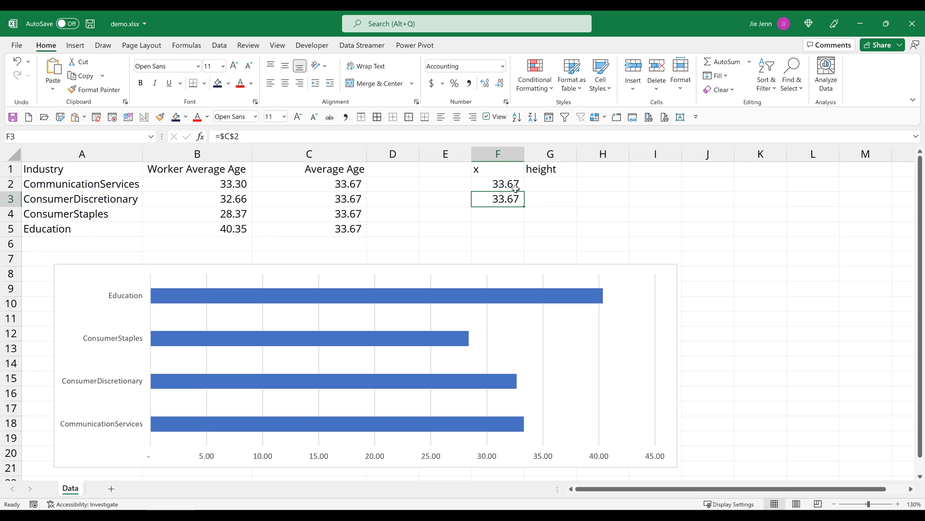
left_click(562, 184)
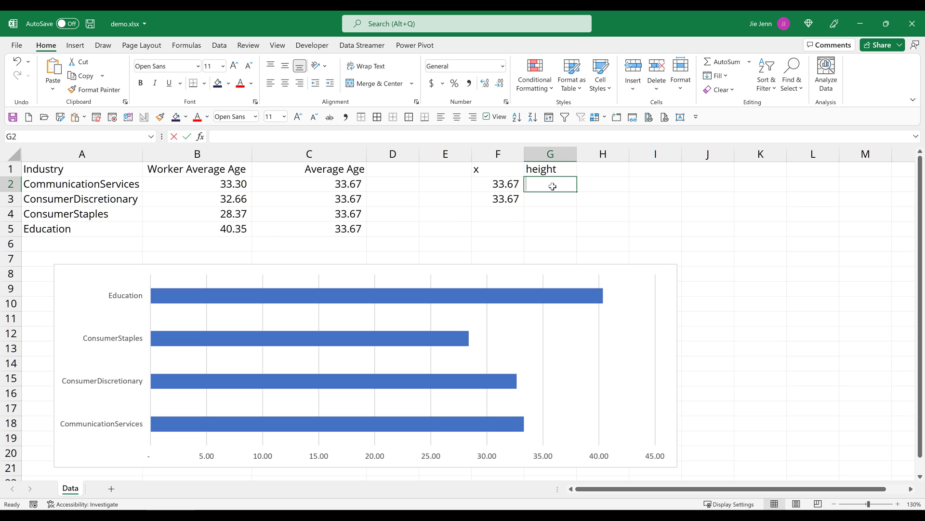
Enter 0 in cell G2.
type("0")
key("Return")
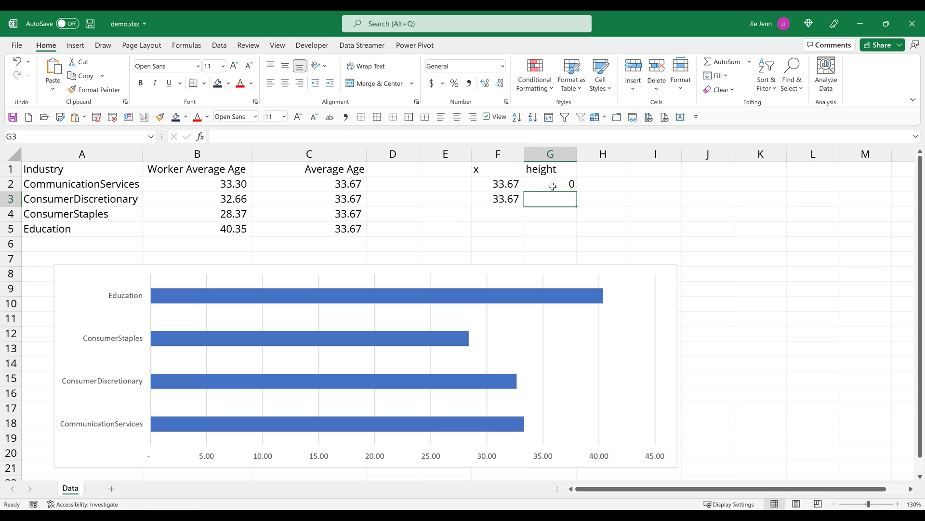
left_click(553, 186)
key("Down")
Enter =COUNTA(C2:C5) in G3 so it shows 4.
type("=counta")
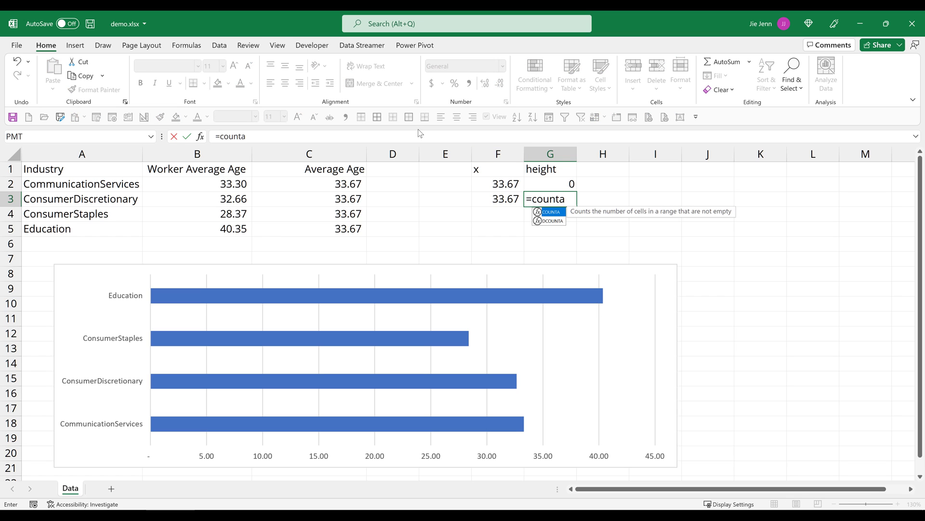
left_click(419, 137)
type("(")
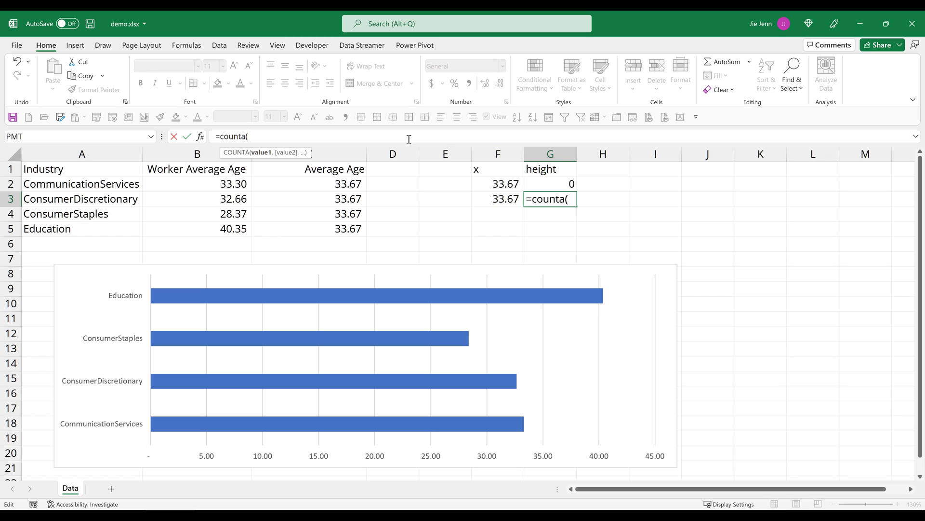
left_click_drag(325, 183, 322, 229)
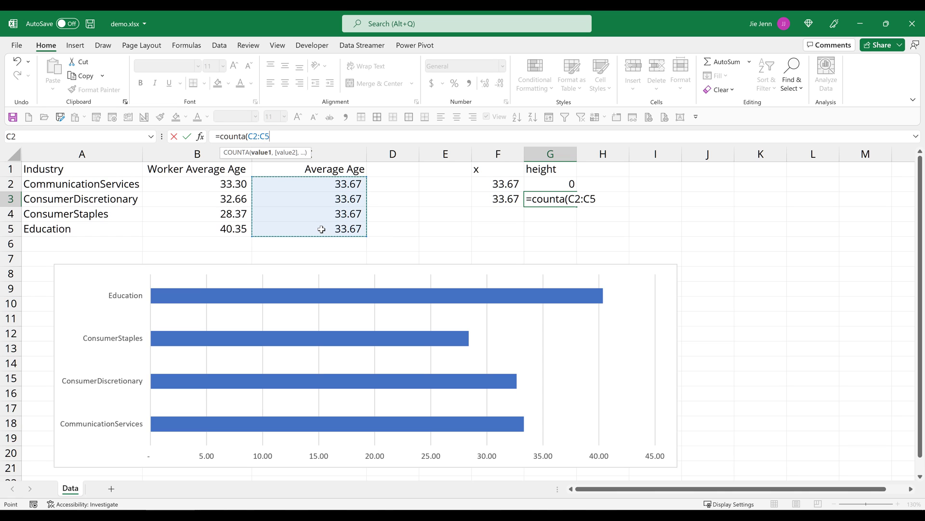
key("Return")
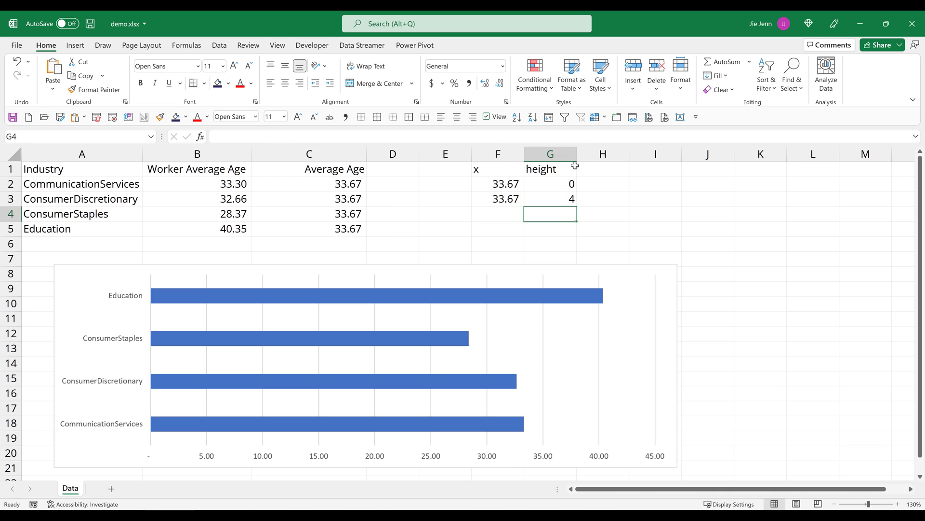
left_click(554, 195)
left_click(503, 167)
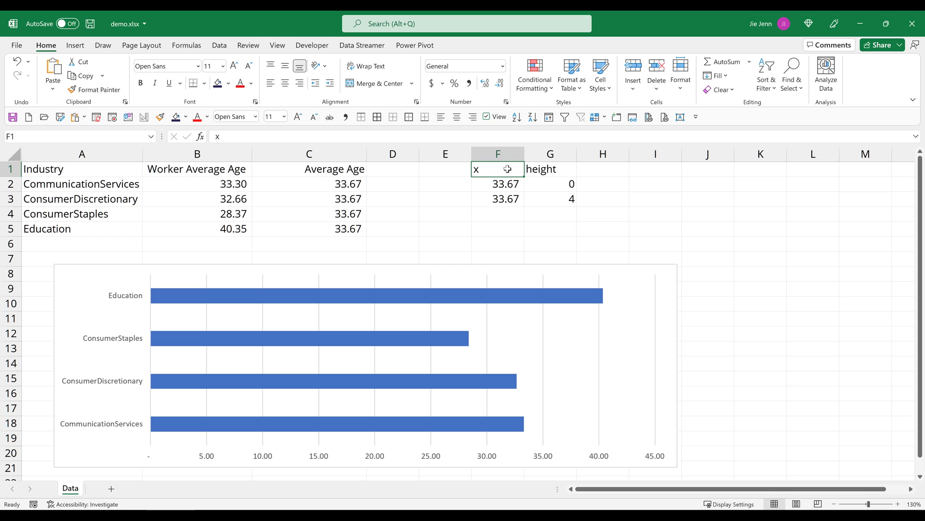
Turn on the legend for the bar chart.
left_click(567, 347)
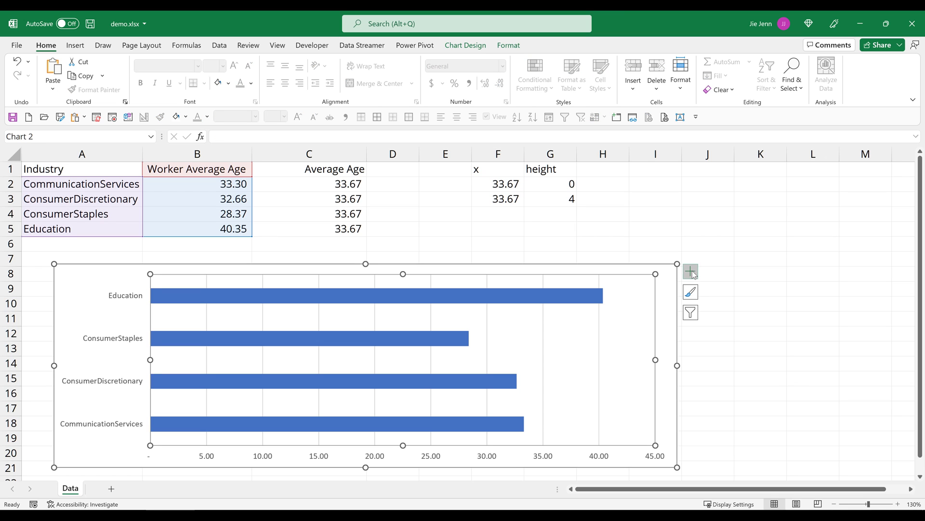
left_click(692, 272)
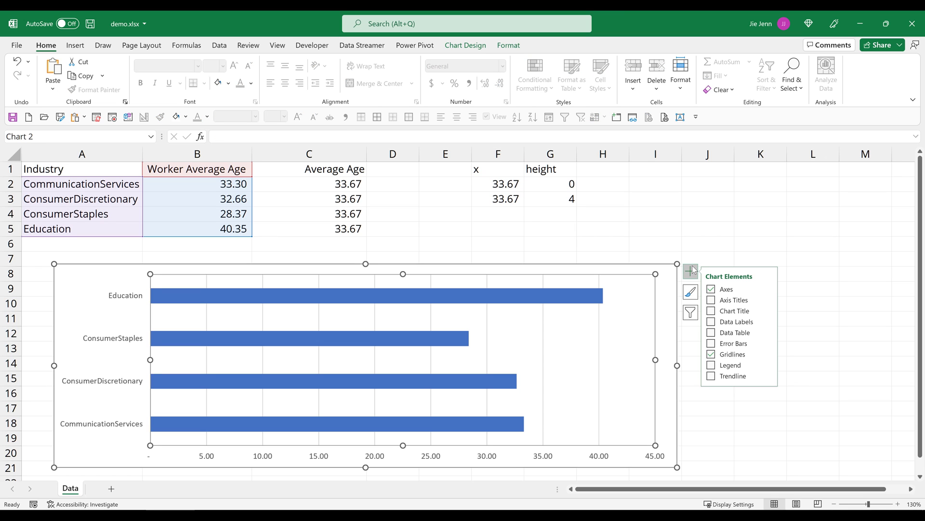
left_click(713, 367)
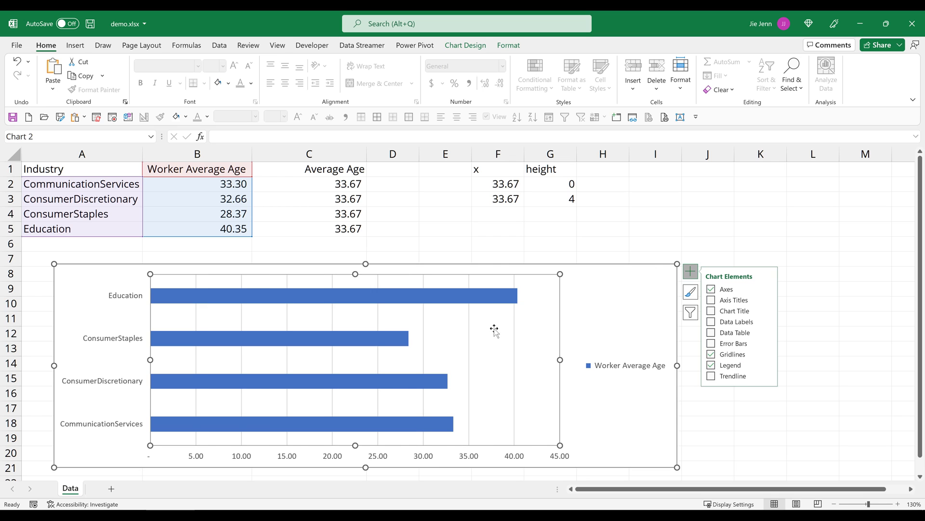
Add a new series, Series2, with the default ={1} values through Select Data.
right_click(480, 339)
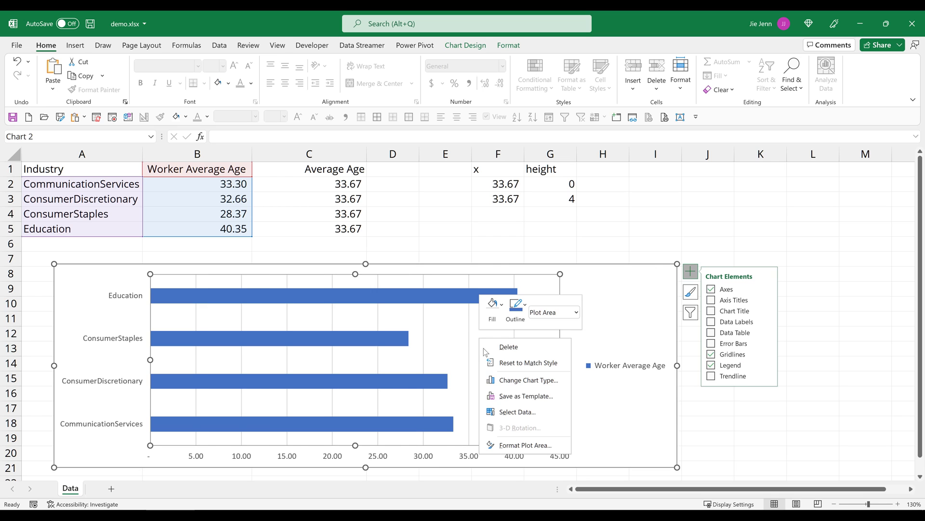
left_click(518, 412)
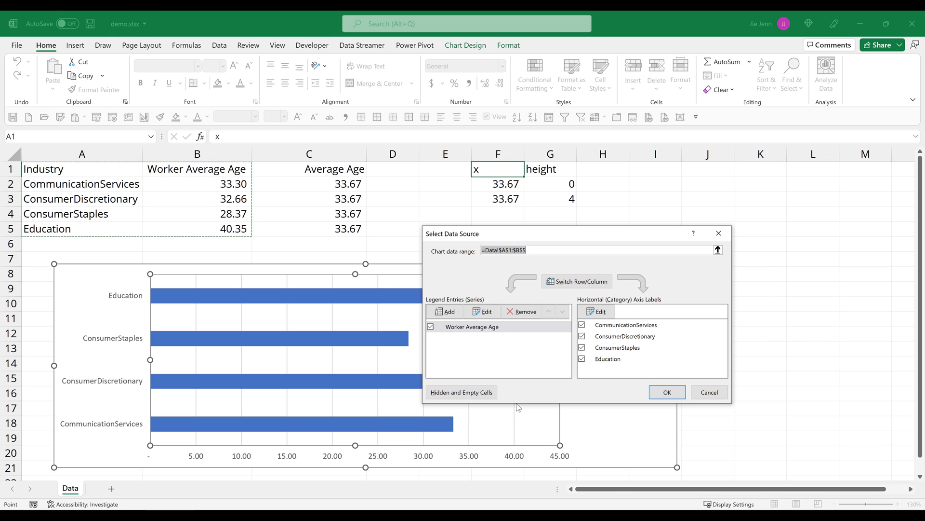
left_click(456, 313)
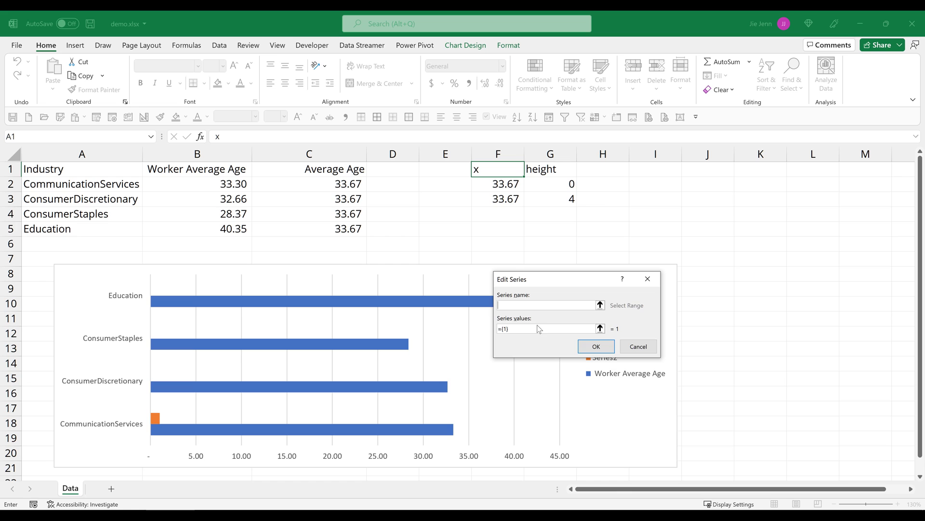
left_click(603, 350)
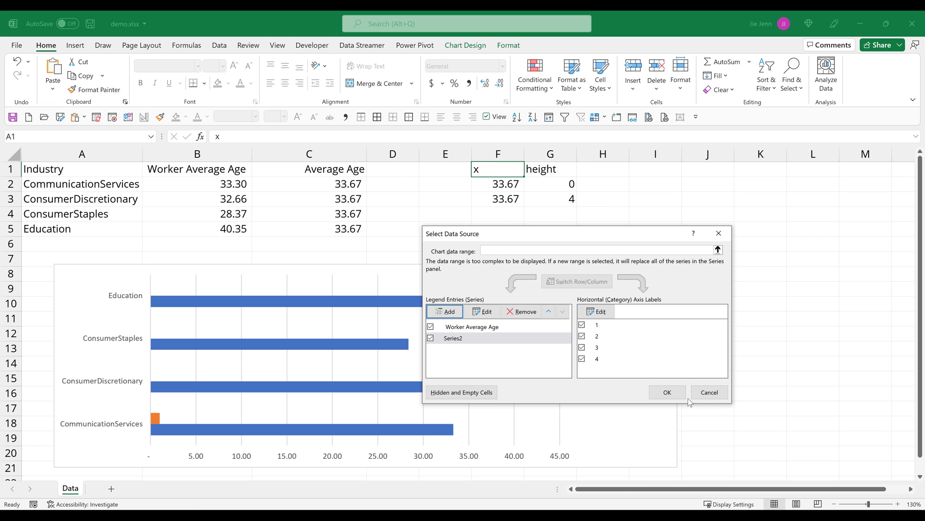
left_click(668, 392)
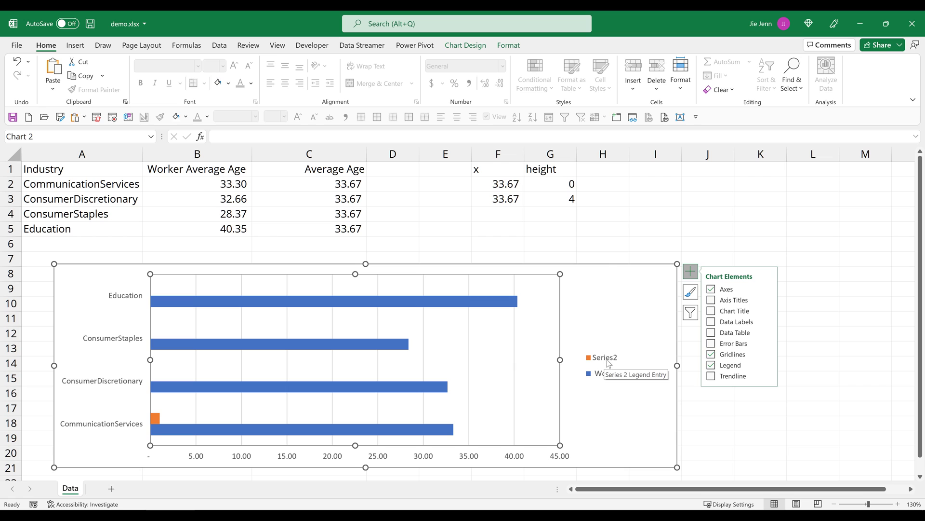
Change Series2 to Scatter with Straight Lines in the Combo chart type, keeping bars clustered.
left_click(156, 418)
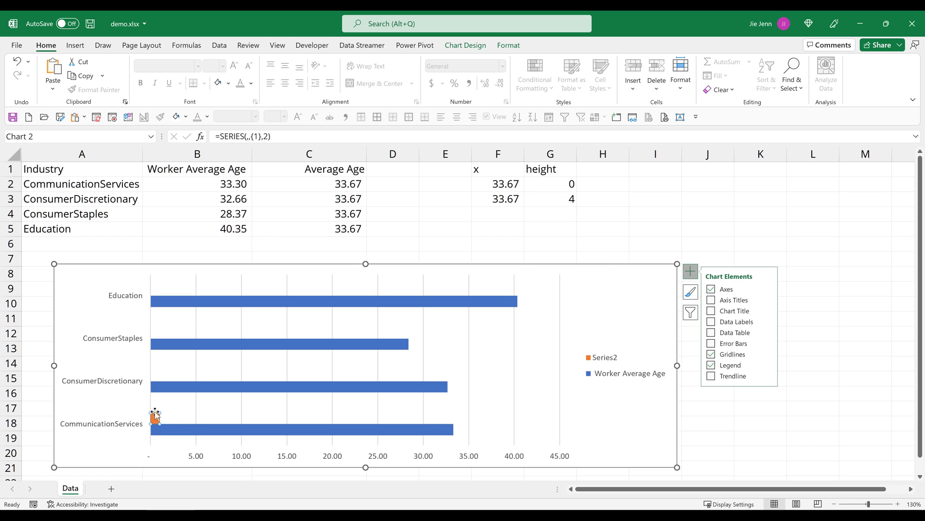
right_click(155, 418)
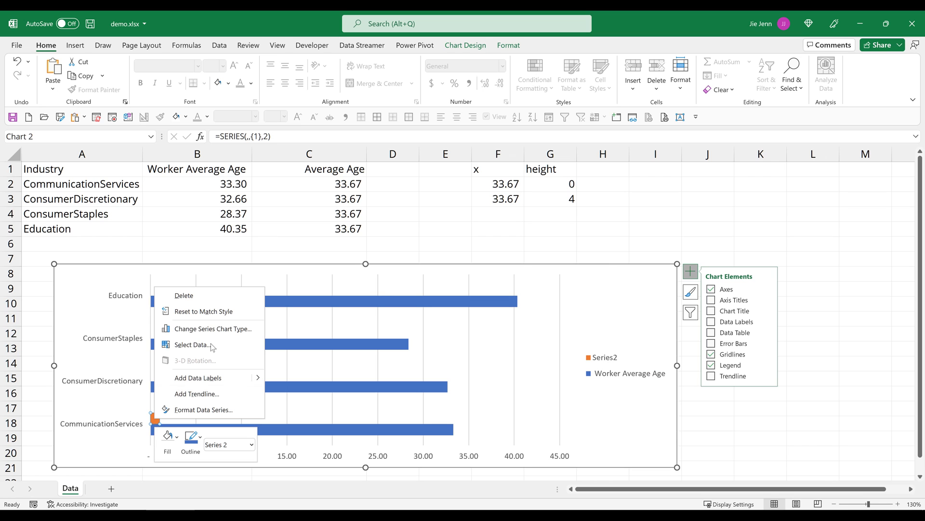
left_click(222, 329)
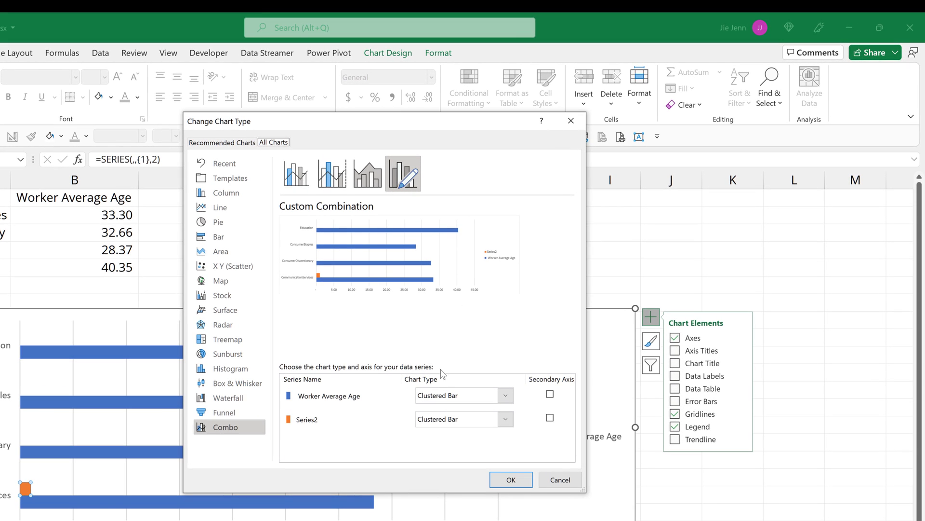
left_click(455, 422)
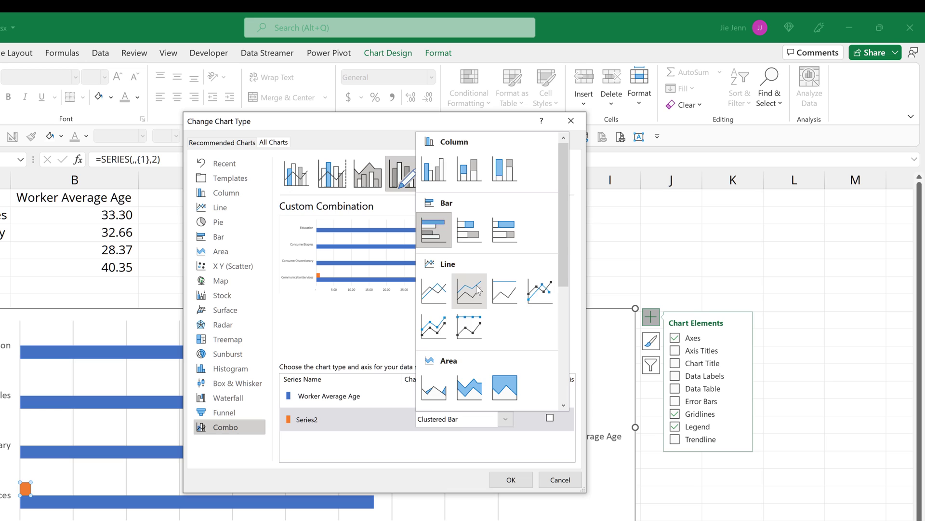
scroll(470, 292, "down", 3)
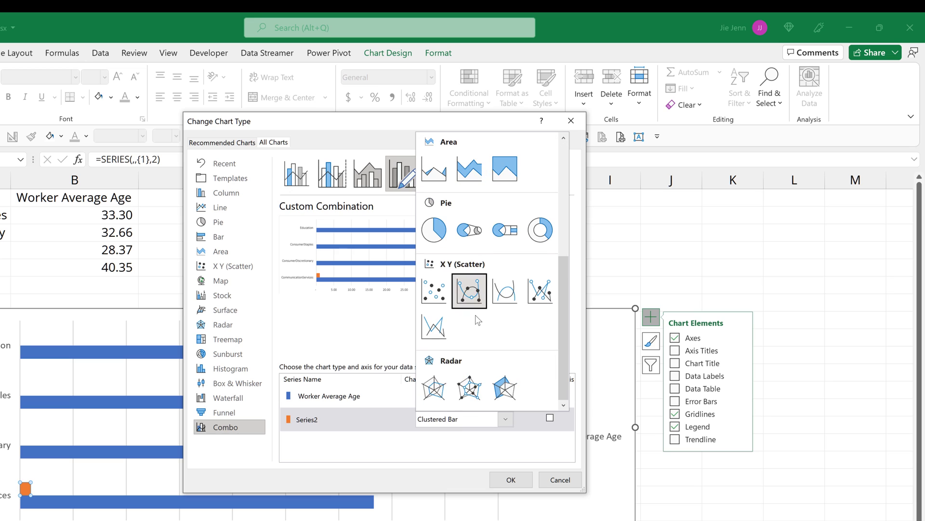
left_click(440, 327)
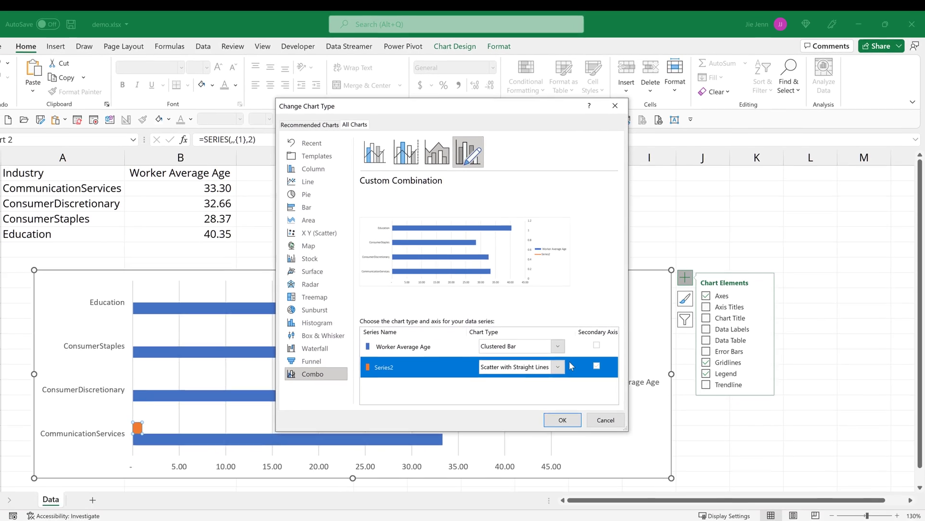
left_click(519, 417)
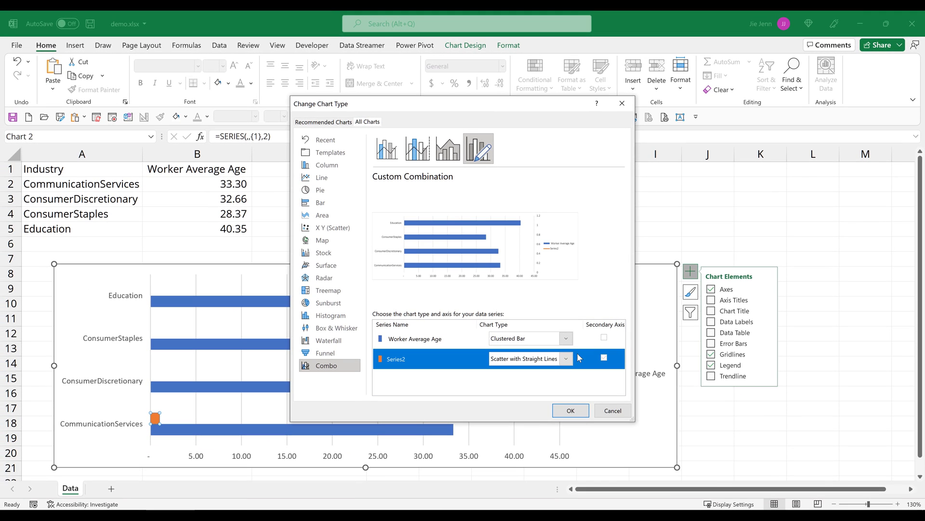
Apply the combo change so Series2 plots on a 0–1.2 secondary axis, then select its legend entry.
left_click(571, 410)
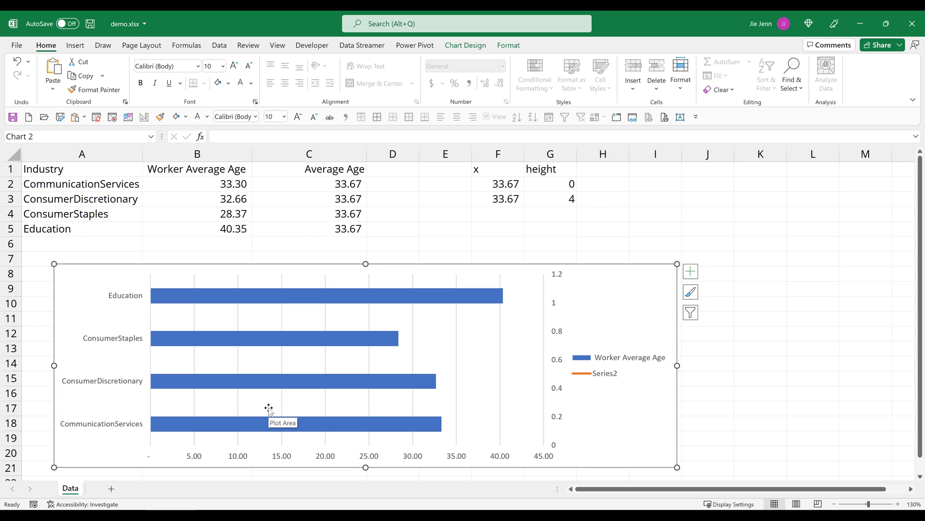
left_click(601, 378)
left_click(602, 379)
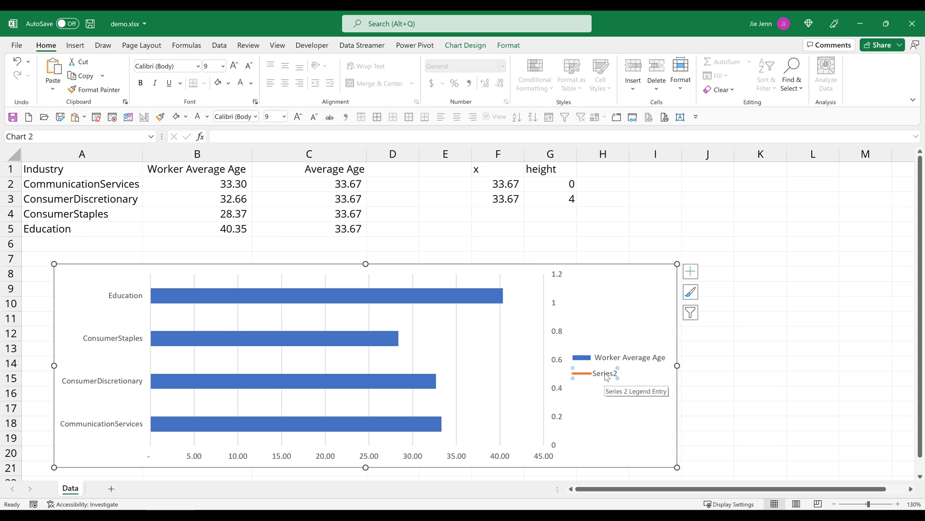
Open the chart's data source and start editing Series2.
right_click(606, 376)
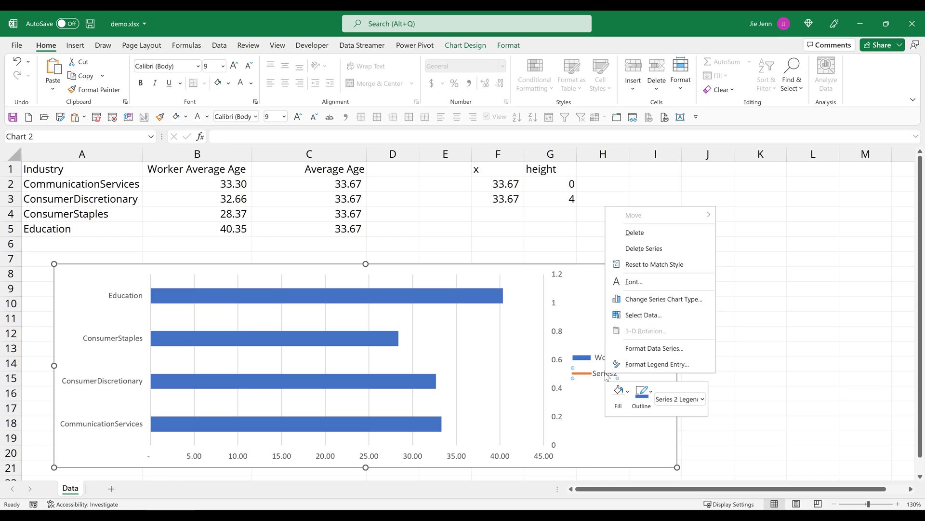
left_click(659, 316)
left_click_drag(534, 246, 596, 250)
left_click(552, 347)
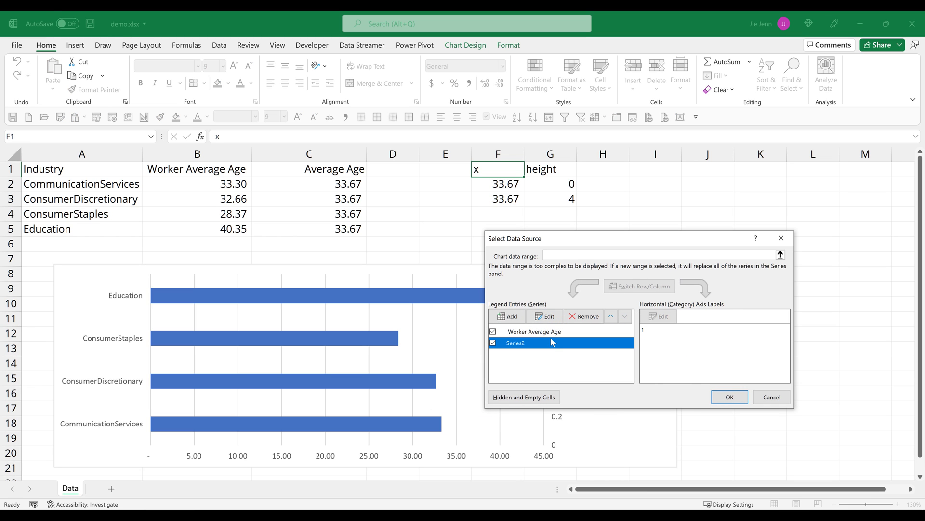
left_click(547, 316)
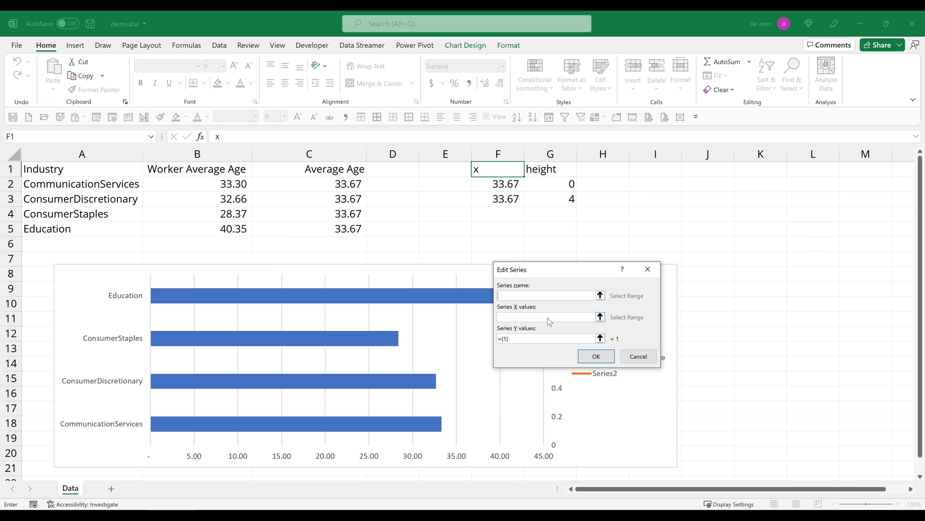
left_click_drag(555, 272, 574, 238)
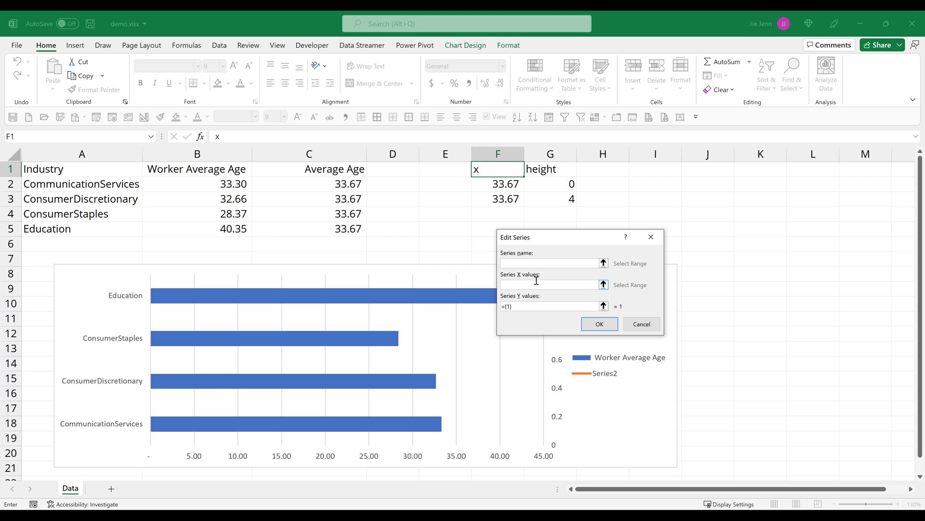
Set Series2's X values to F2:F3 and Y values to G2:G3.
left_click(489, 185)
left_click(491, 199, "shift")
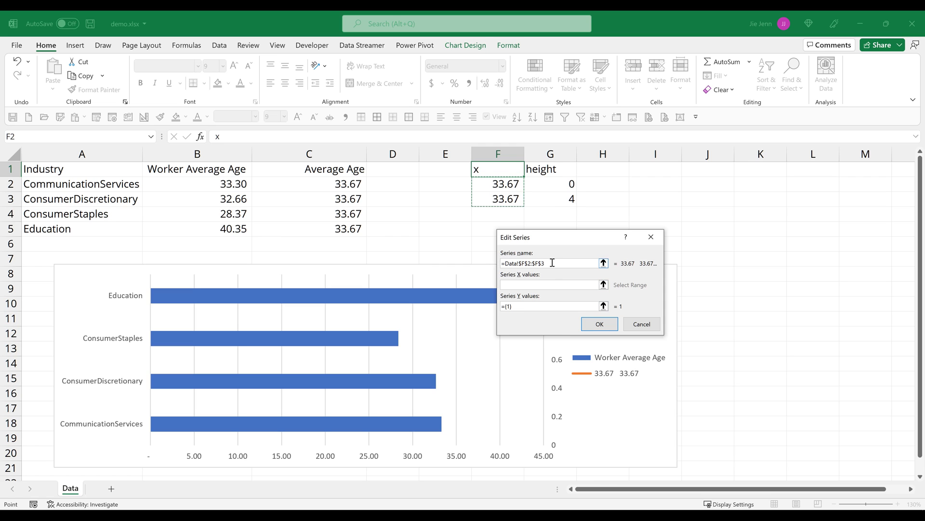
key("ctrl+x")
key("Tab")
key("ctrl+v")
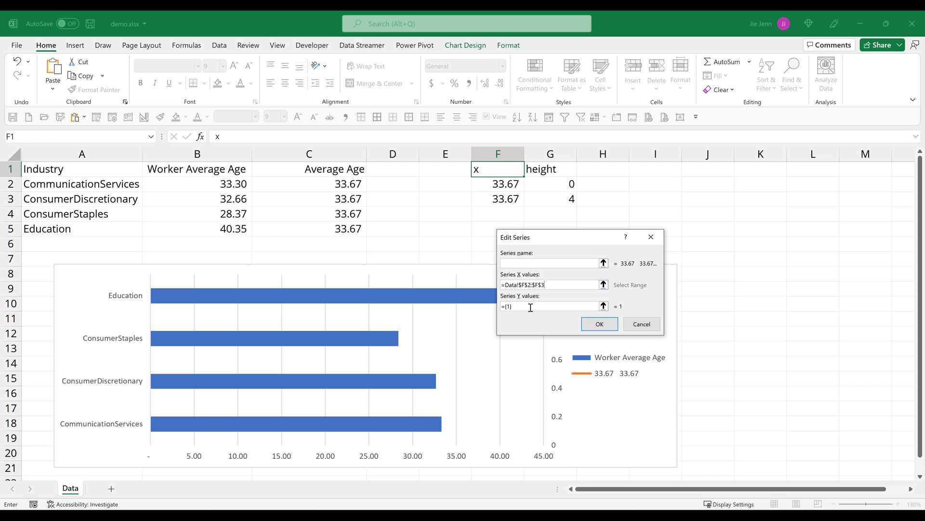
key("Tab")
key("BackSpace")
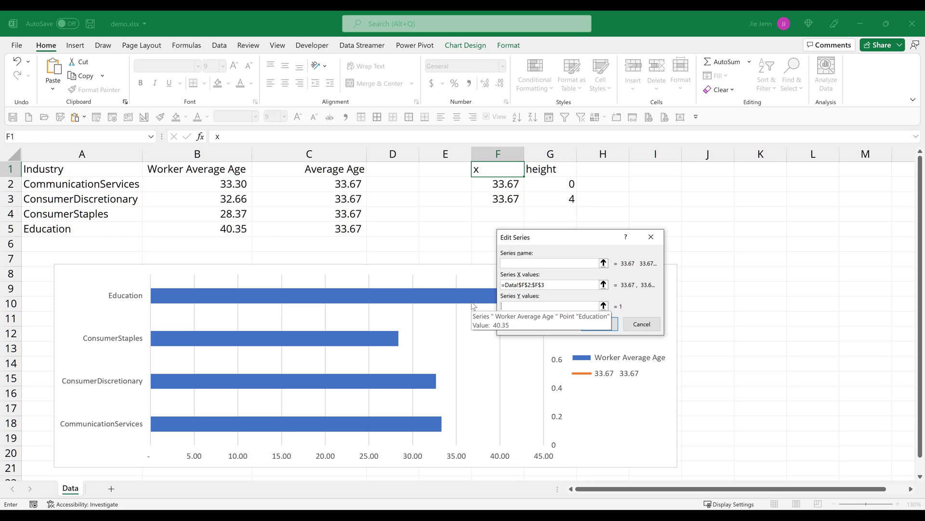
left_click_drag(550, 183, 552, 196)
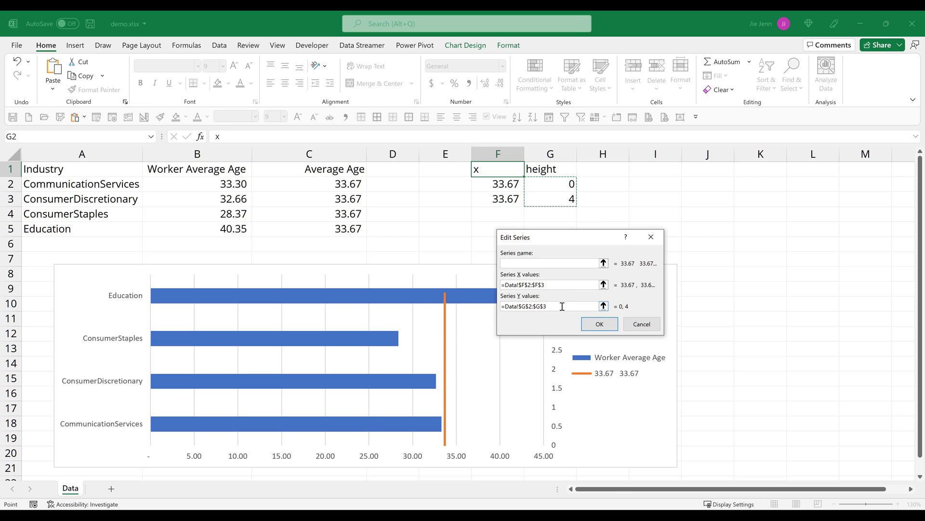
left_click(599, 323)
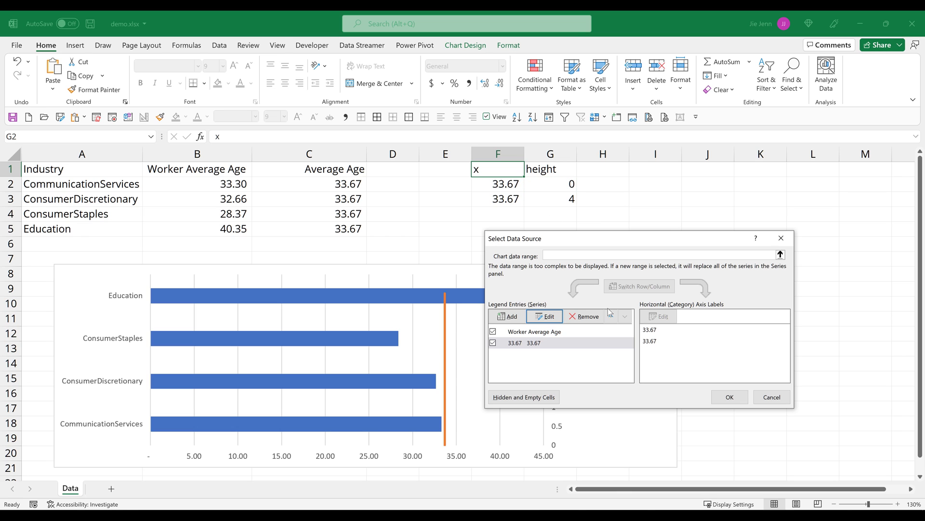
Confirm the data sources, then delete the 33.67 legend entry and the remaining legend.
left_click(723, 395)
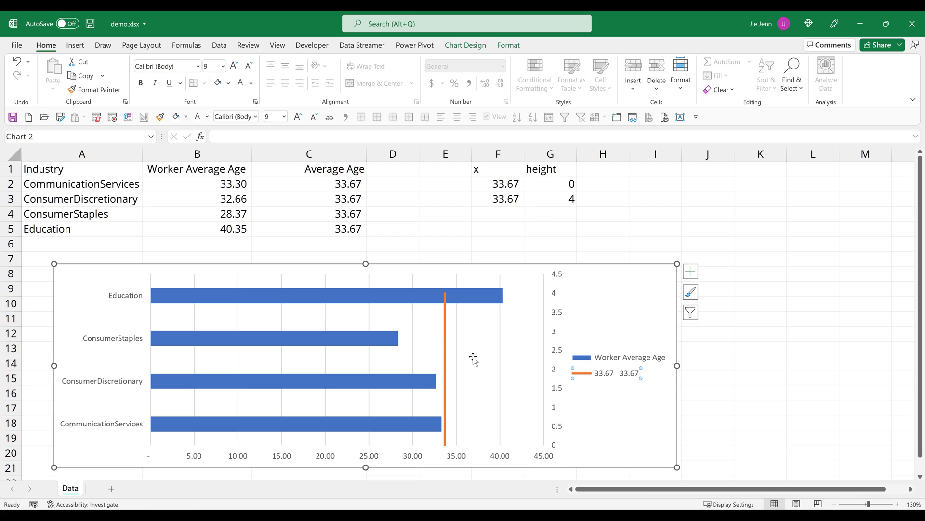
scroll(597, 324, "down", 2)
left_click(615, 268)
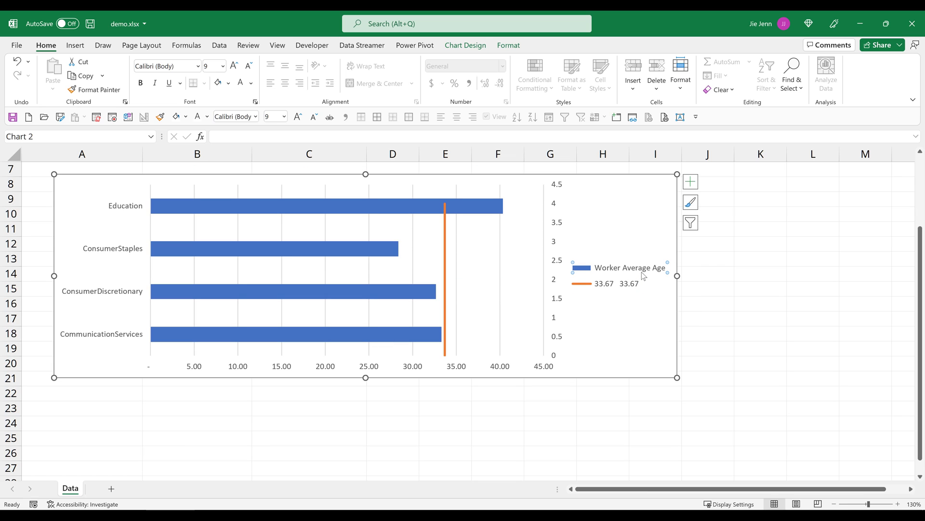
left_click(620, 289)
key("Delete")
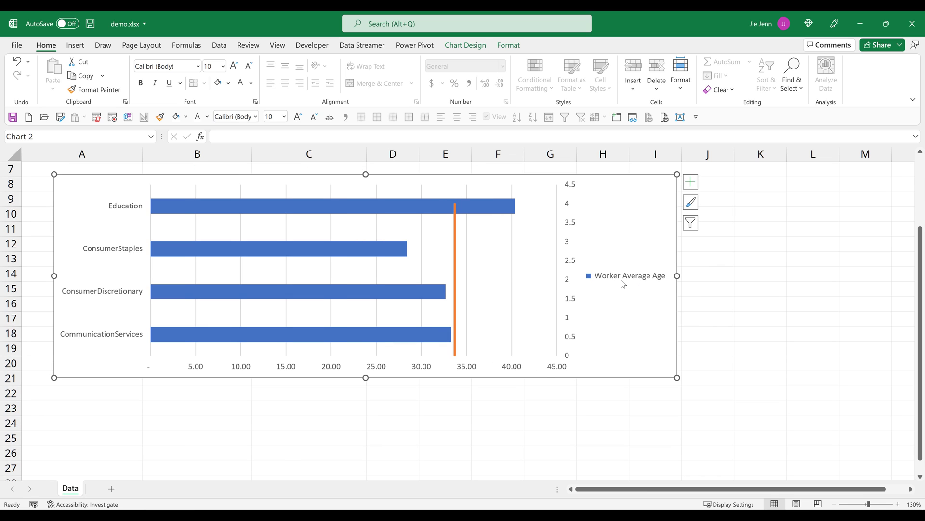
left_click(621, 280)
key("Delete")
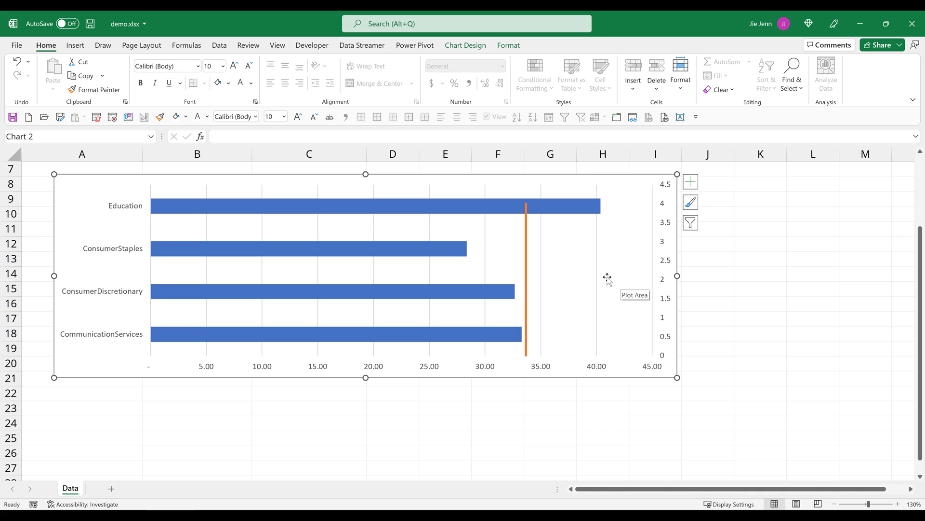
Select the secondary vertical axis on the chart's right side.
scroll(551, 310, "up", 1)
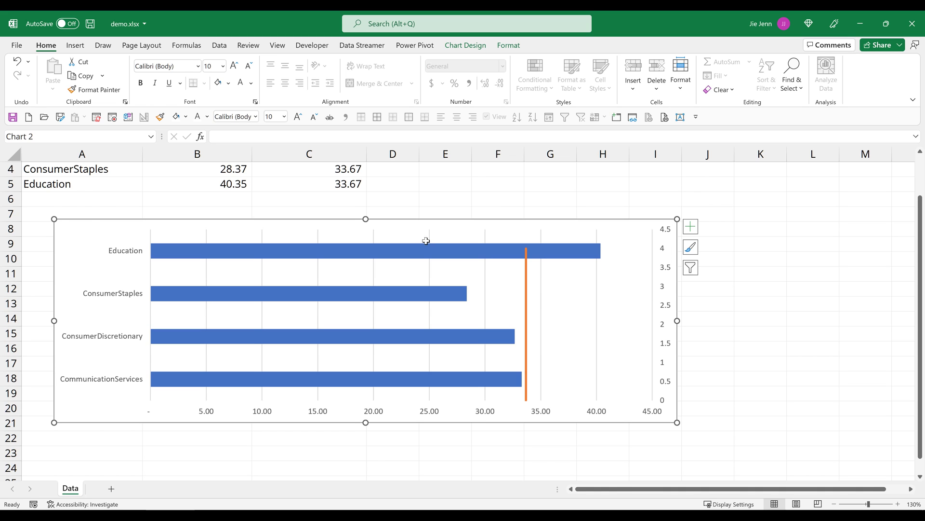
scroll(427, 240, "up", 1)
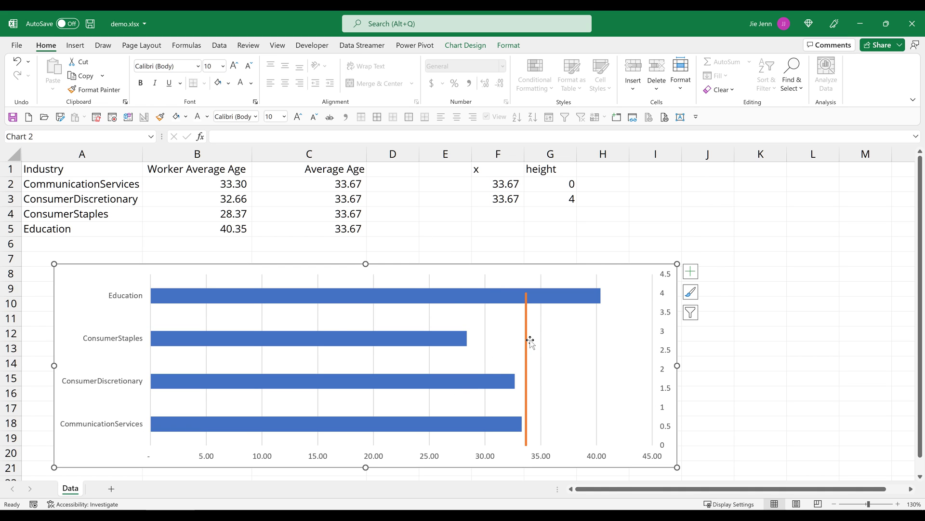
left_click(667, 280)
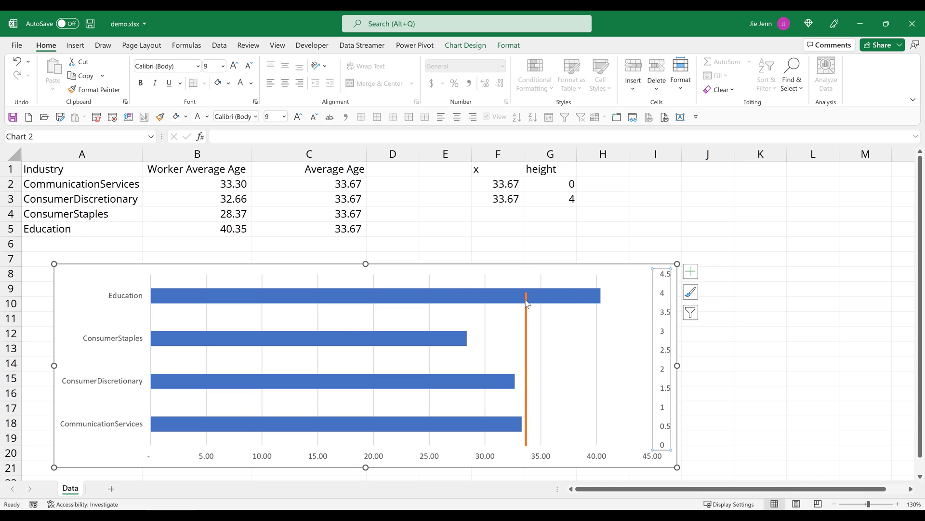
mouse_move(527, 303)
right_click(663, 295)
left_click(663, 295)
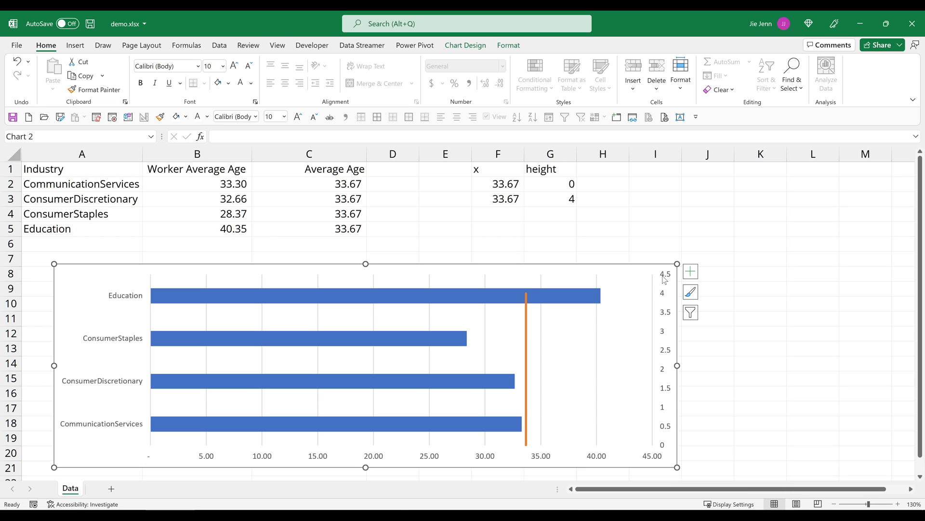
left_click(665, 278)
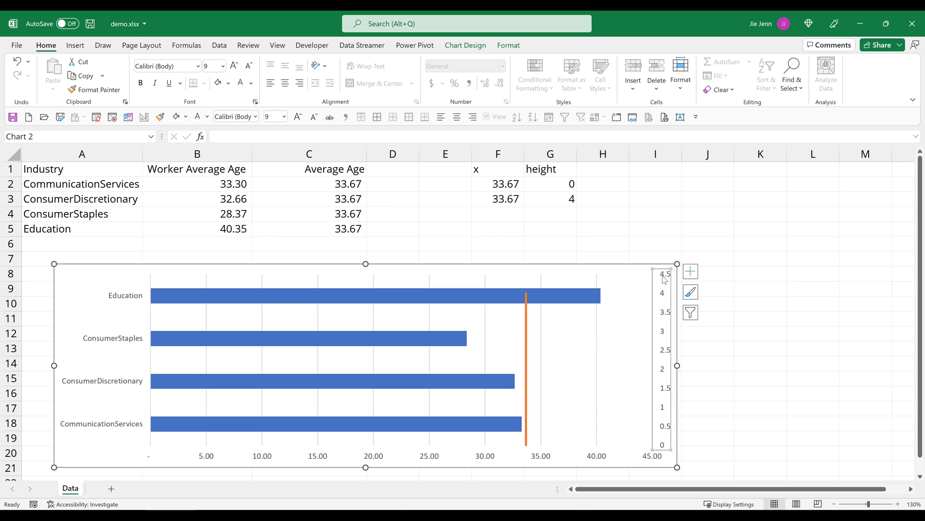
Set the secondary vertical axis maximum to 4, then delete that axis.
right_click(664, 318)
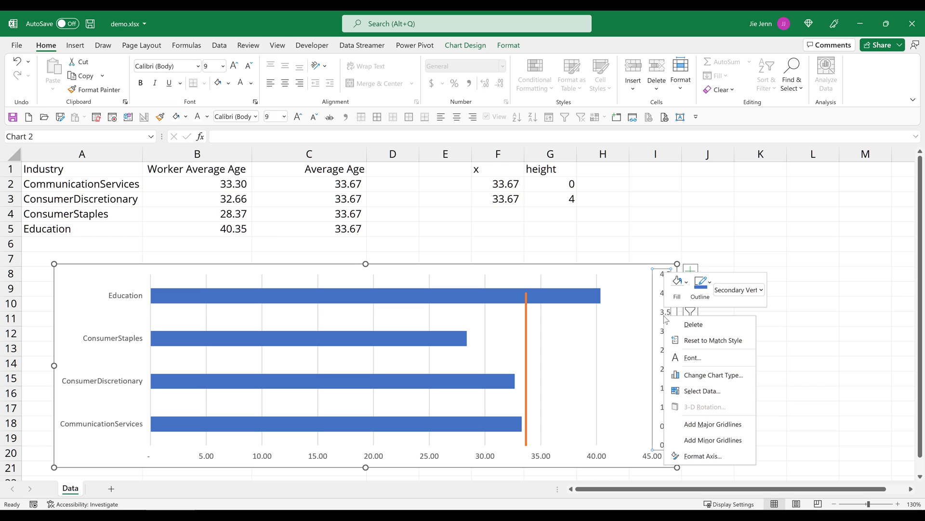
left_click(710, 455)
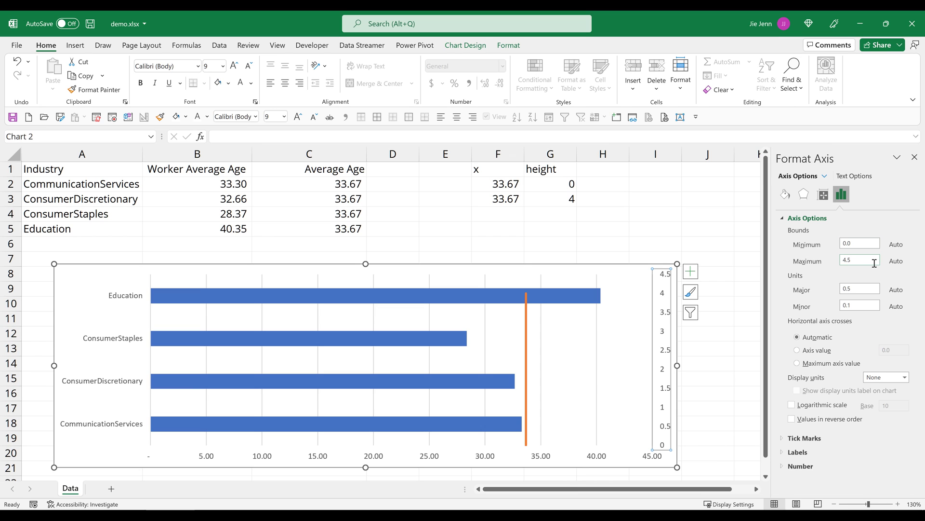
left_click(874, 261)
key("Return")
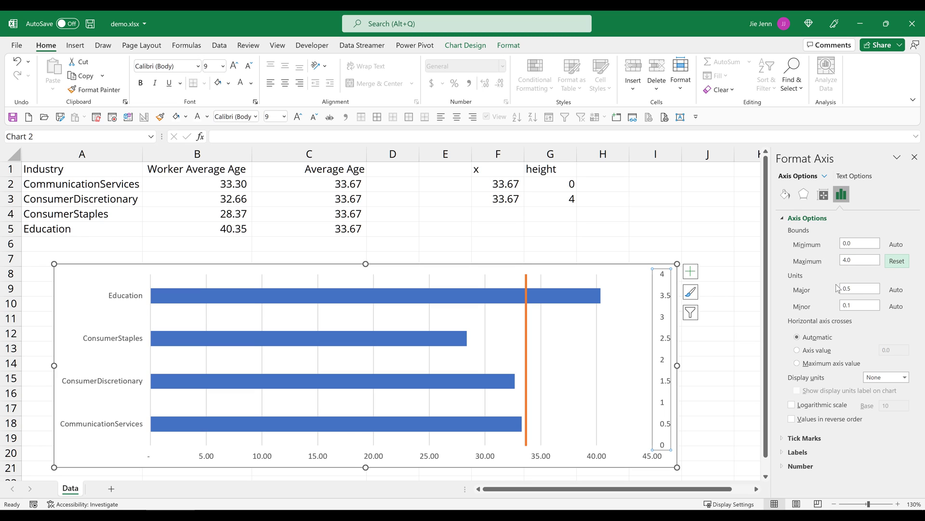
left_click(870, 256)
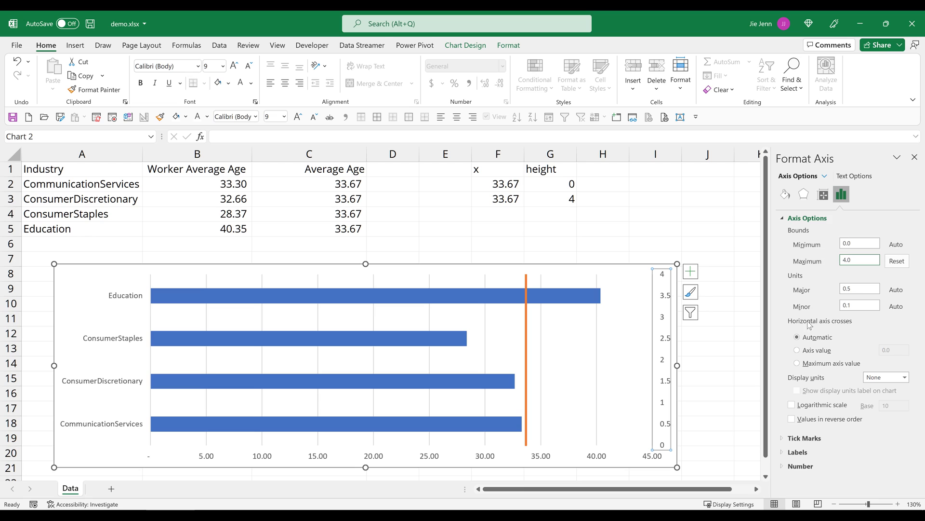
left_click(914, 157)
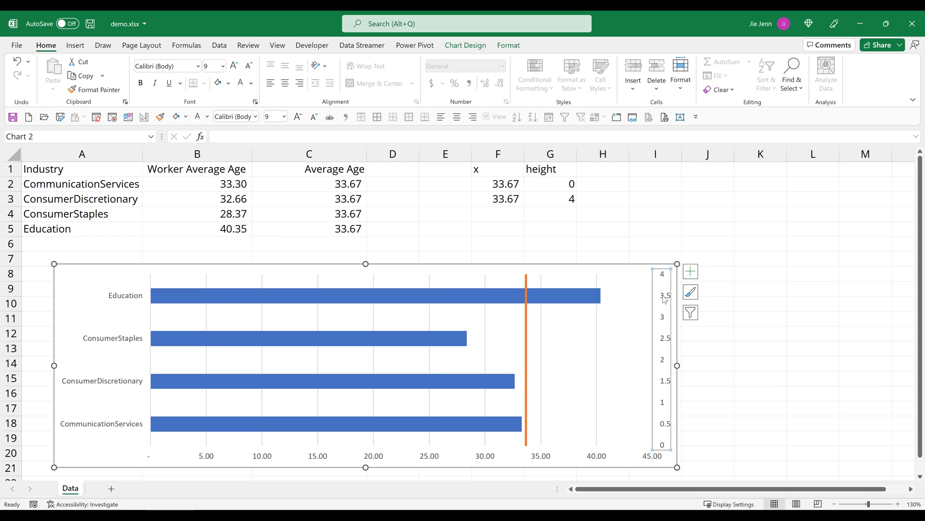
key("Delete")
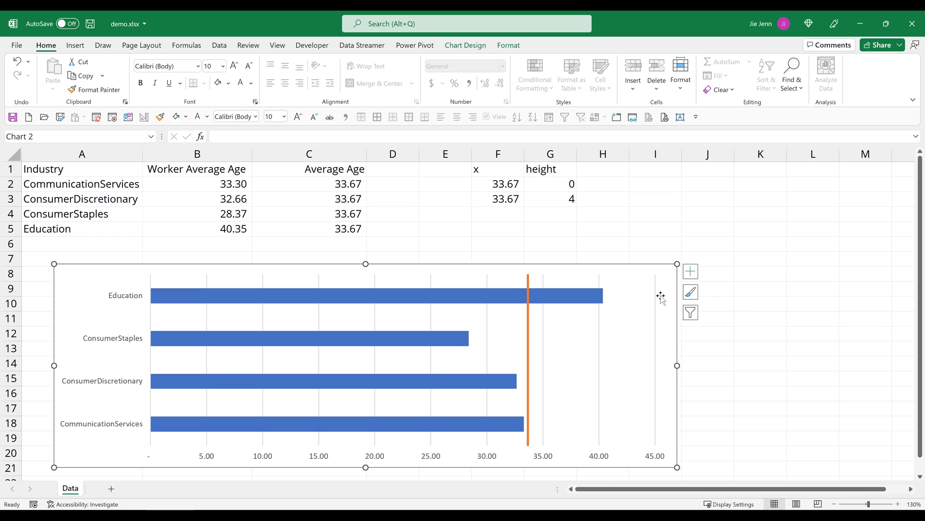
Use Format Data Series on the orange 33.67 average series to give its line a grey color and a dashed style.
left_click(528, 327)
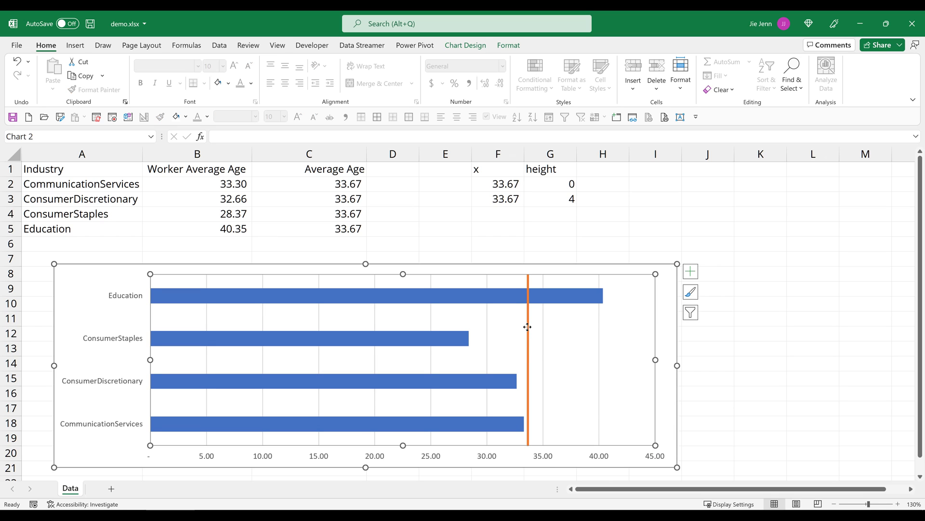
left_click(527, 284)
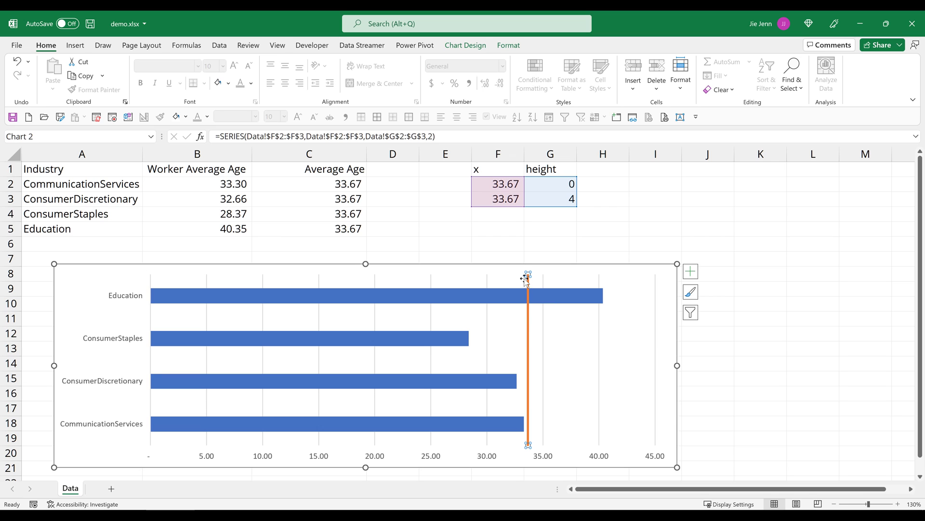
left_click(691, 293)
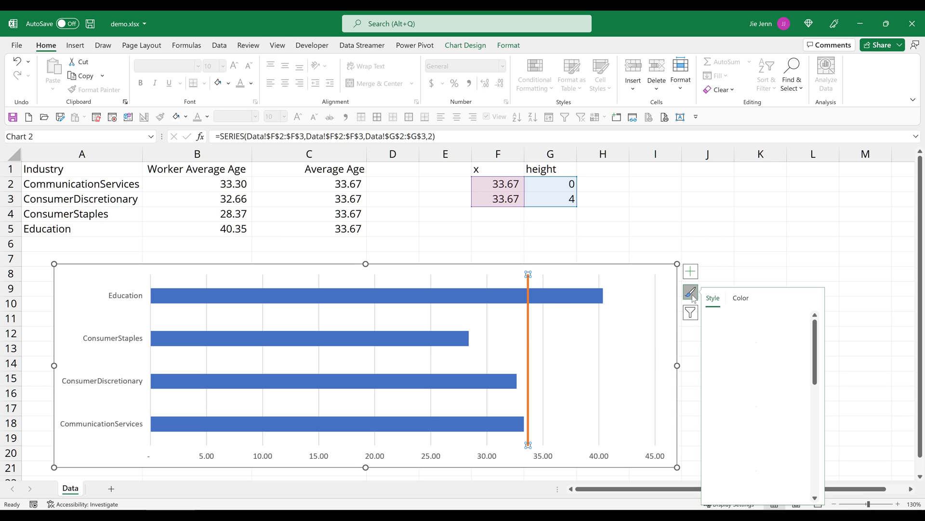
right_click(528, 277)
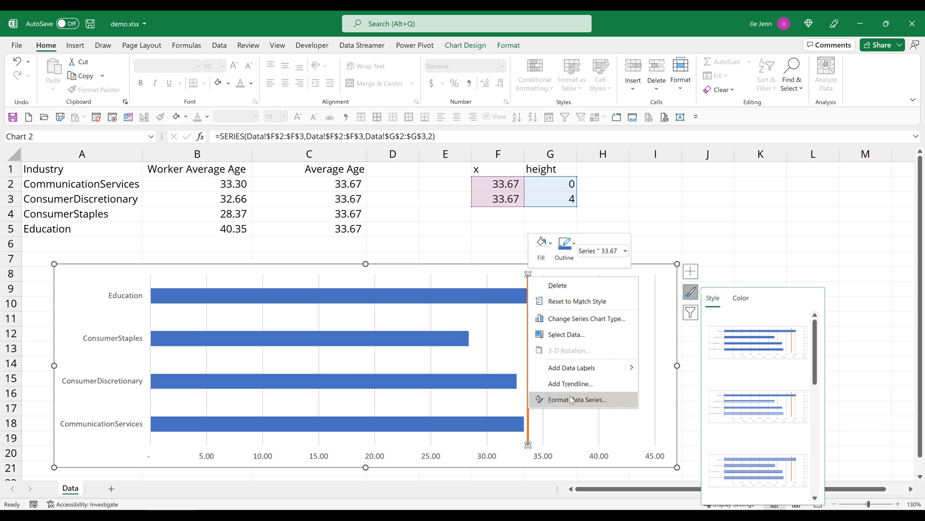
left_click(570, 399)
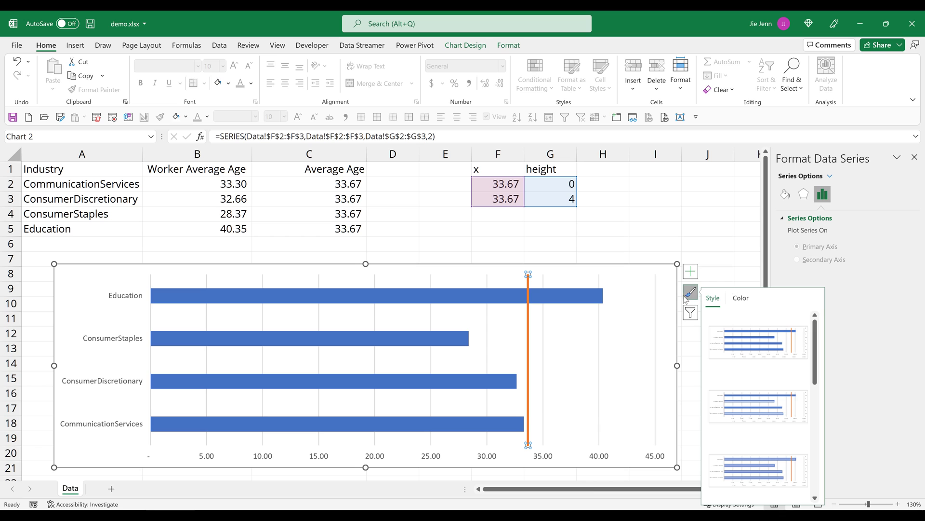
left_click(782, 199)
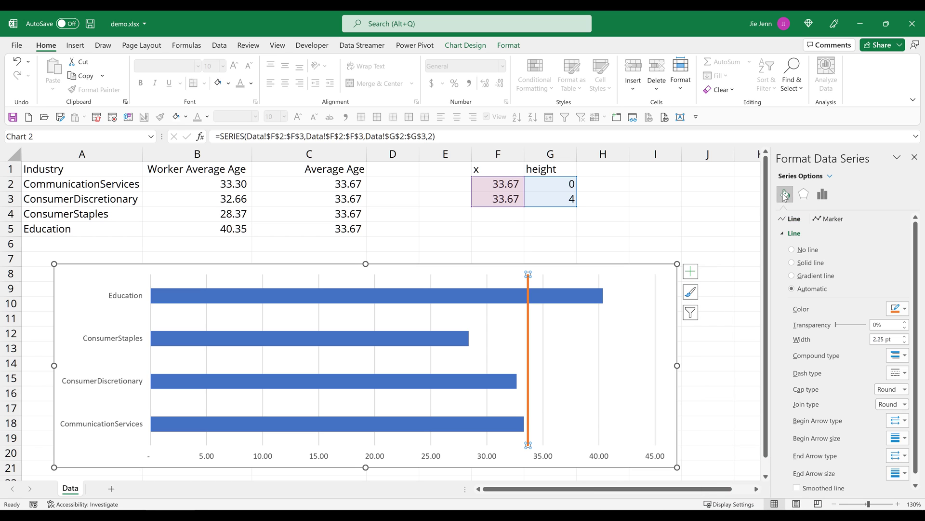
left_click(897, 309)
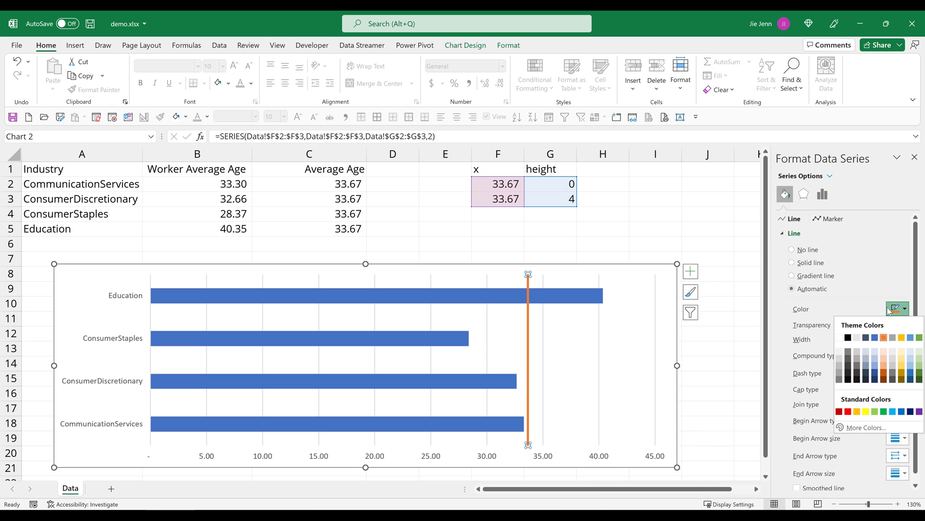
left_click(838, 365)
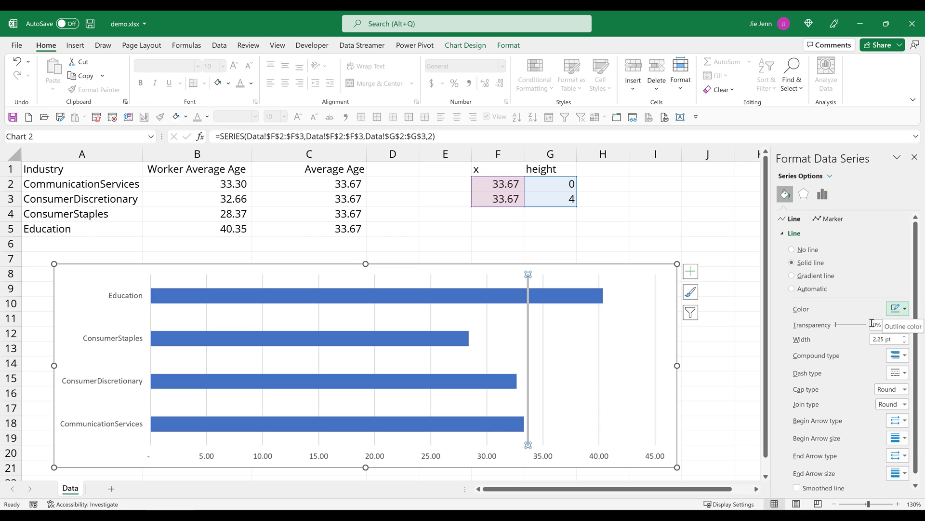
left_click(906, 373)
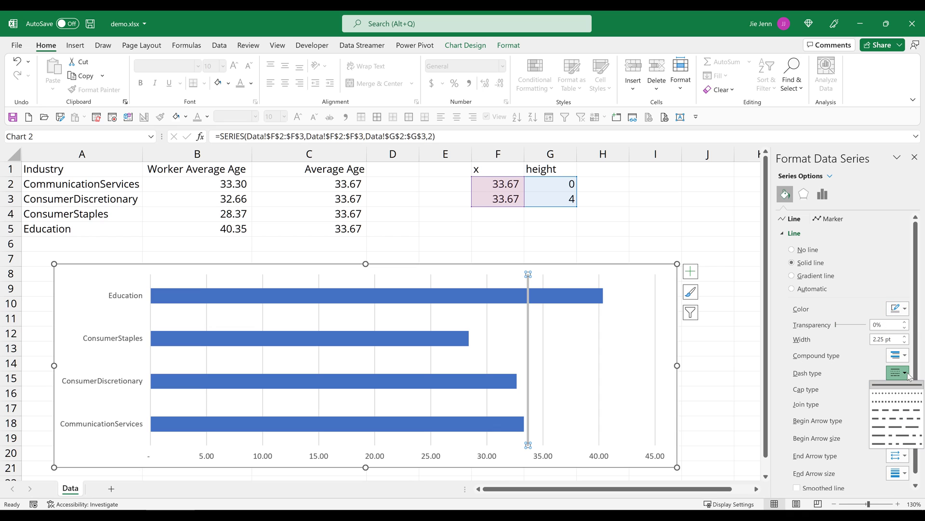
left_click(897, 409)
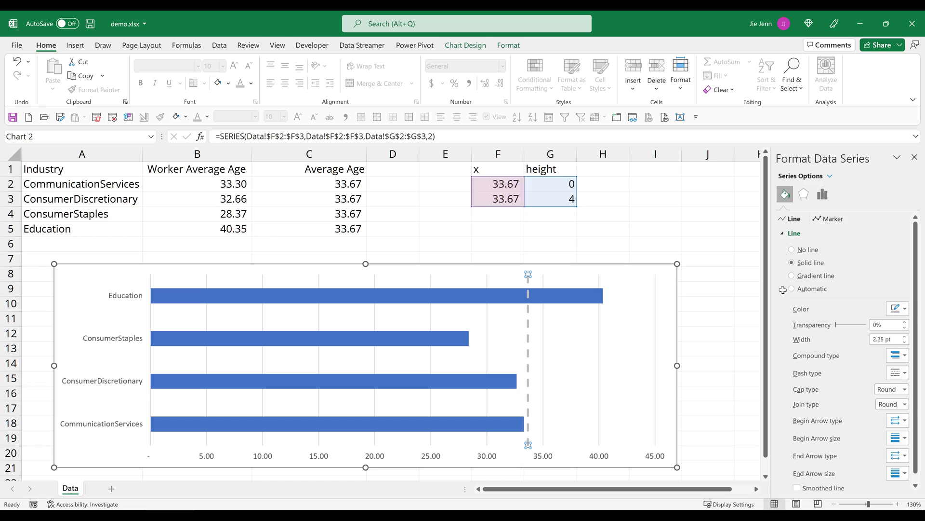
left_click(707, 393)
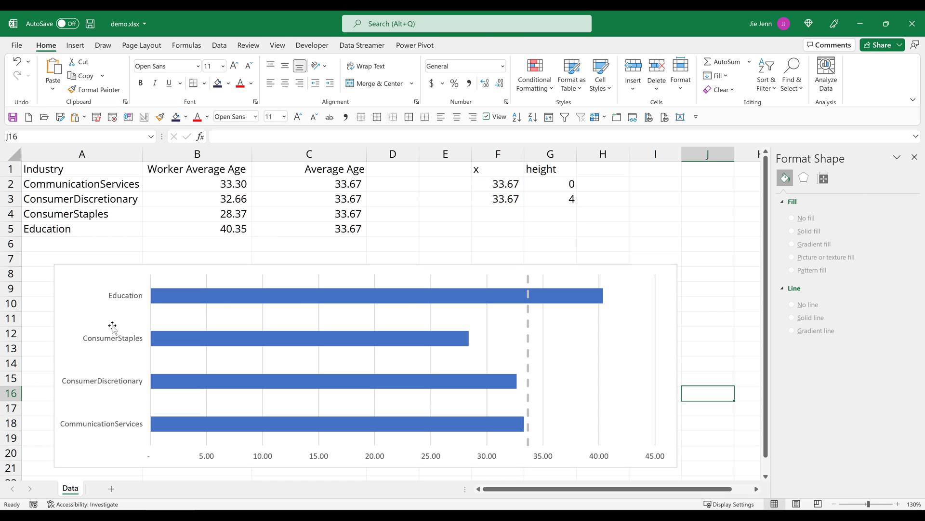